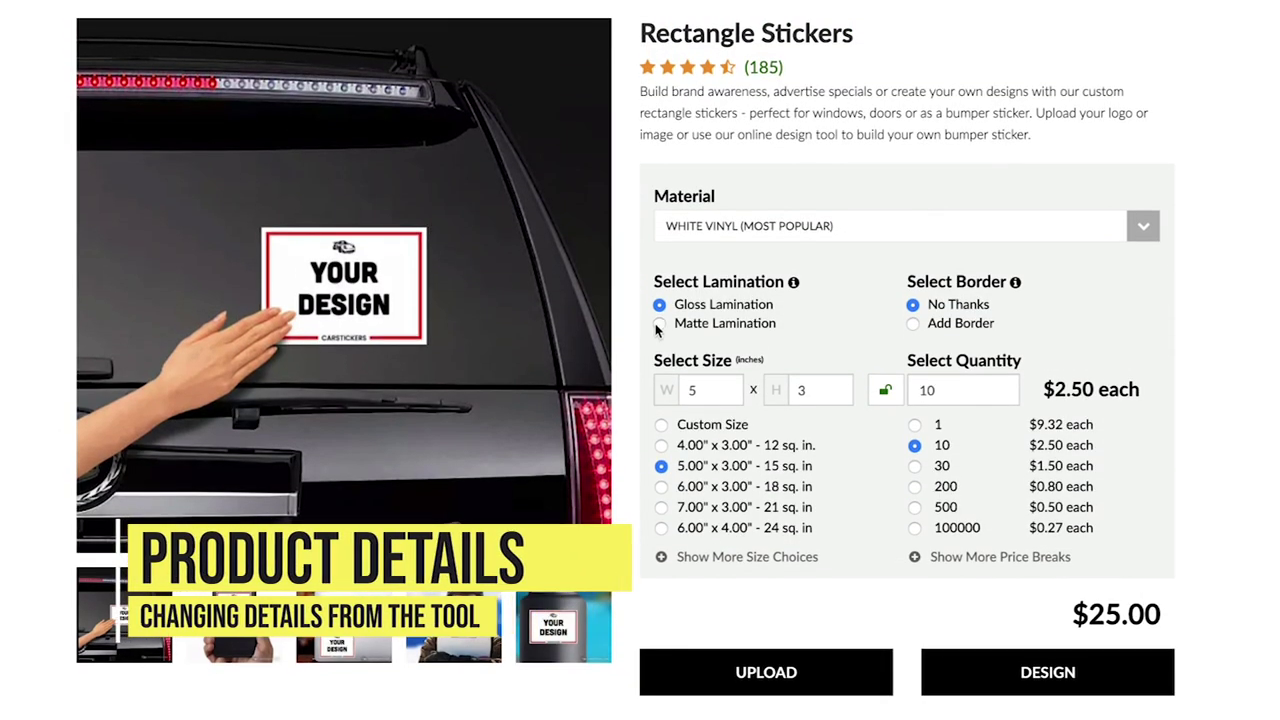
- Choose matte lamination and a quantity of 1 for the rectangle sticker, and open it in the design tool
{"action": "left_click", "coordinate": [661, 324]}
{"action": "left_click", "coordinate": [914, 425]}
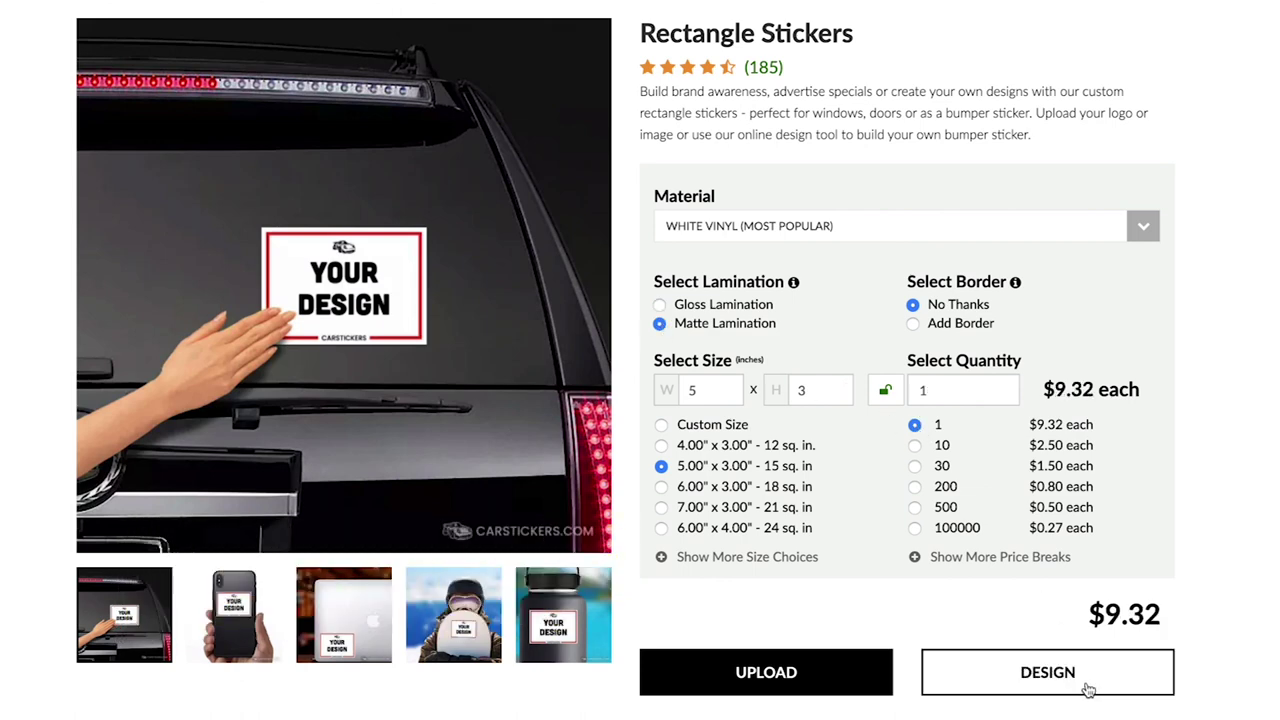
{"action": "left_click", "coordinate": [1005, 685]}
- Set the sticker's background color to Ice Blue and its border color to White
{"action": "left_click", "coordinate": [1207, 201]}
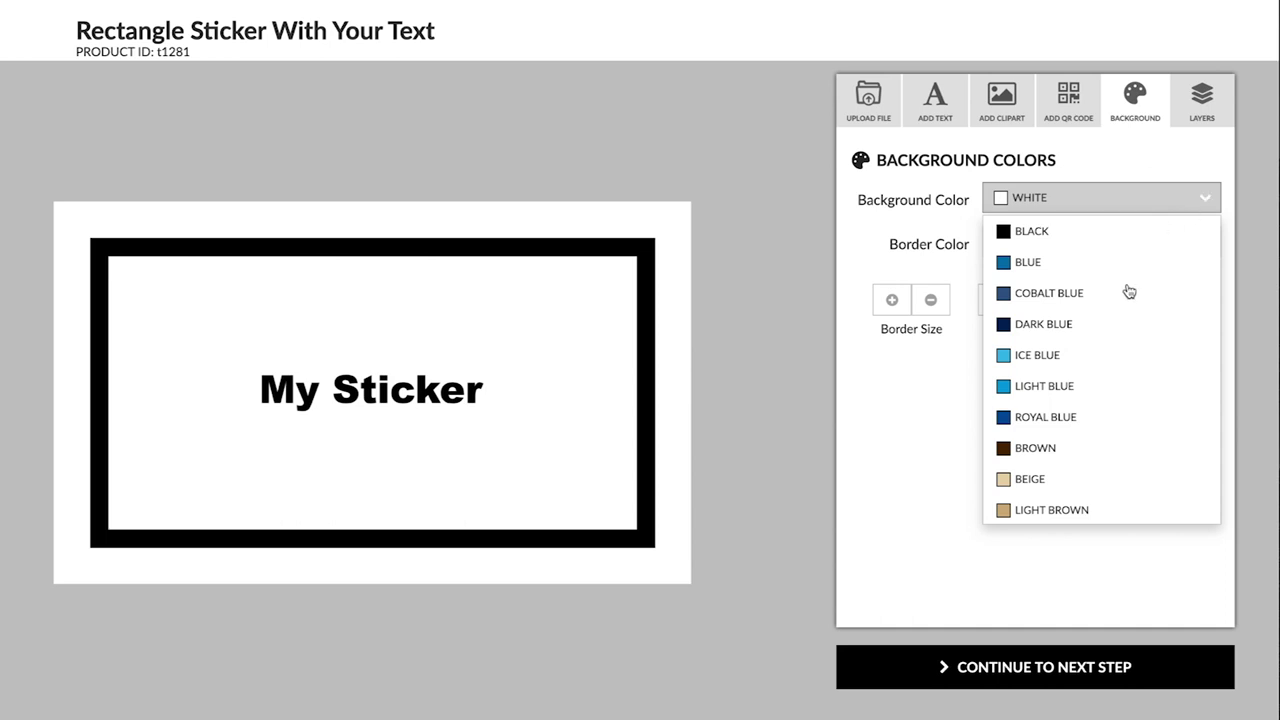
{"action": "left_click", "coordinate": [1055, 355]}
{"action": "left_click", "coordinate": [1204, 245]}
{"action": "scroll", "coordinate": [1053, 420], "scroll_direction": "down", "scroll_amount": 10}
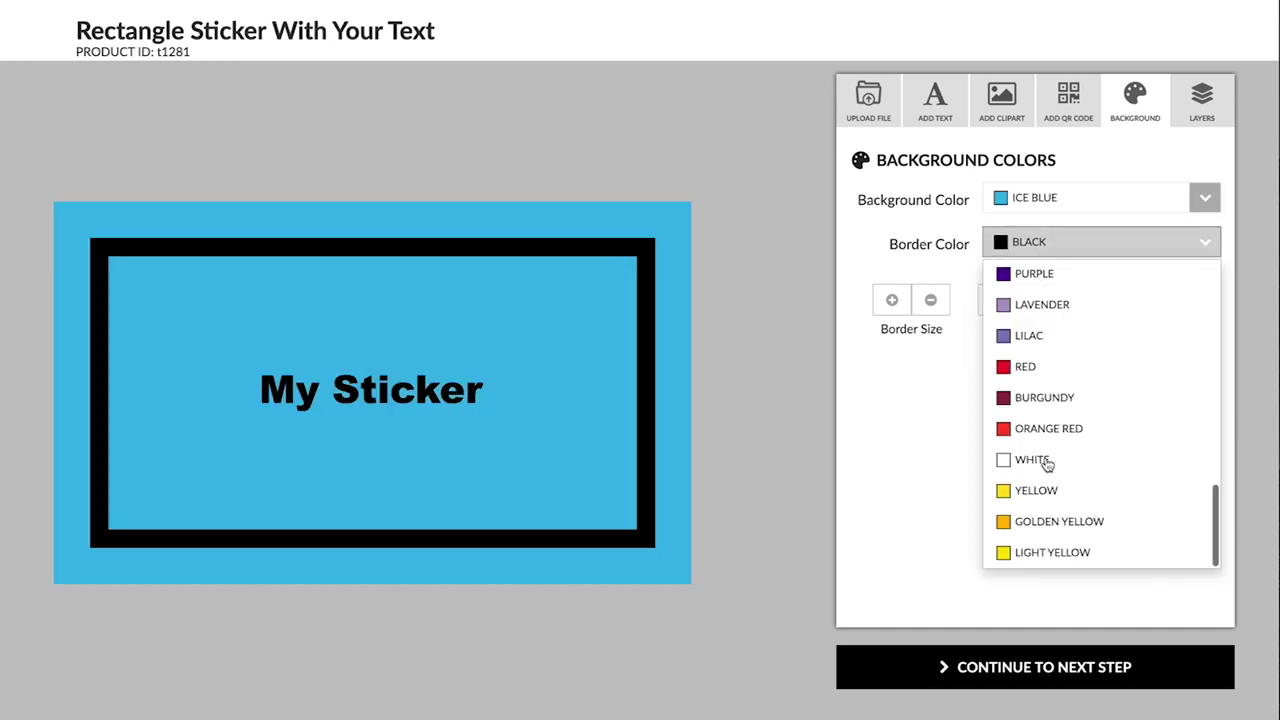
{"action": "left_click", "coordinate": [1047, 462]}
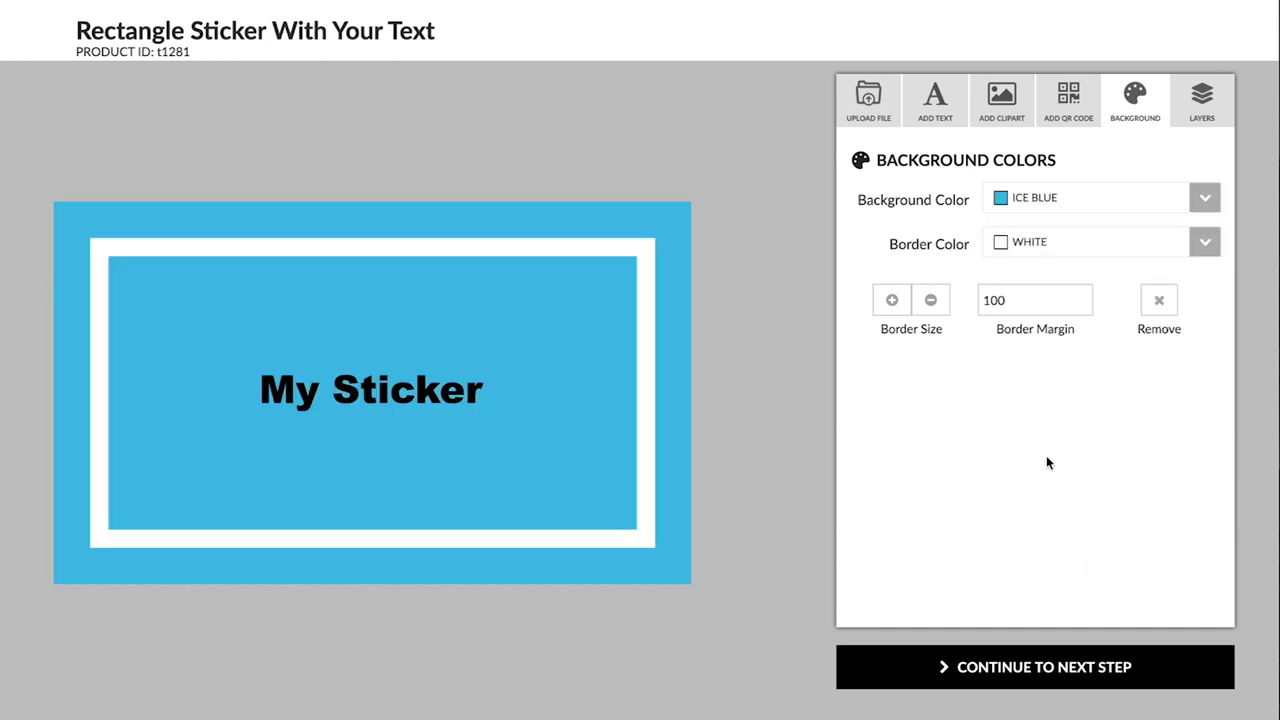
- In the product details, set the height to 4 inches, quantity 10 and gloss lamination, and return to editing the design
{"action": "left_click", "coordinate": [1047, 667]}
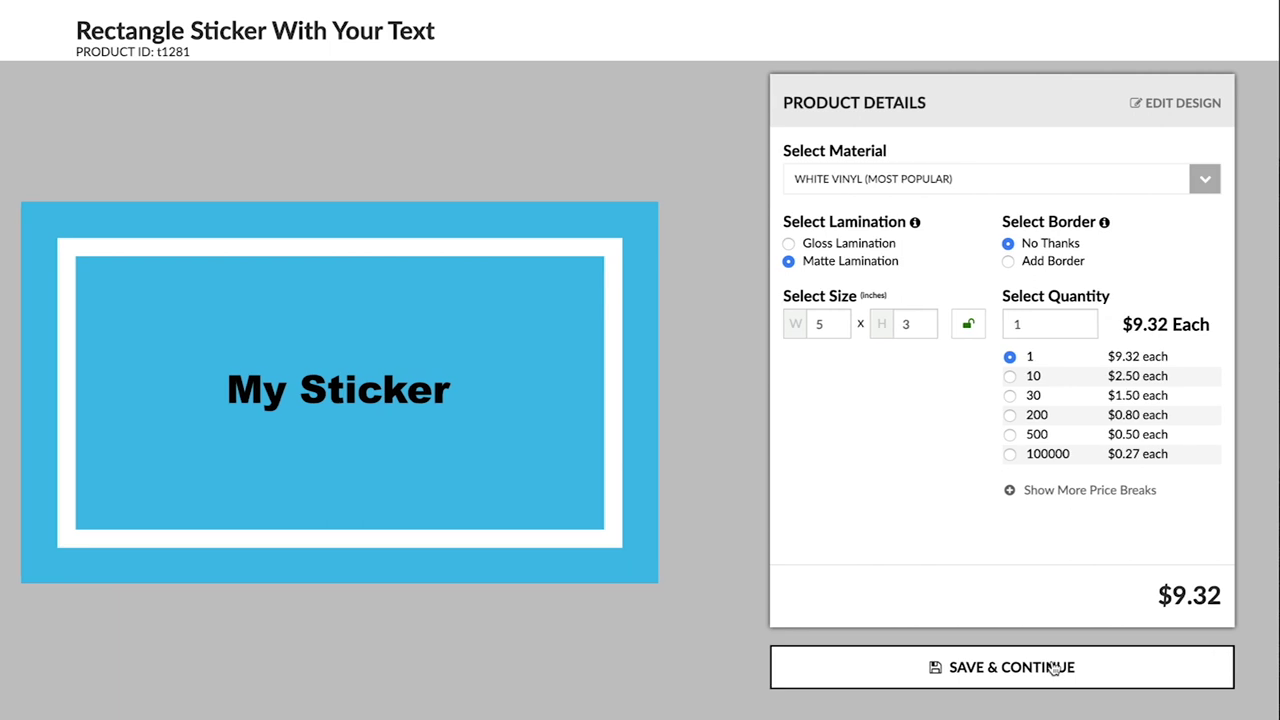
{"action": "left_click", "coordinate": [929, 319]}
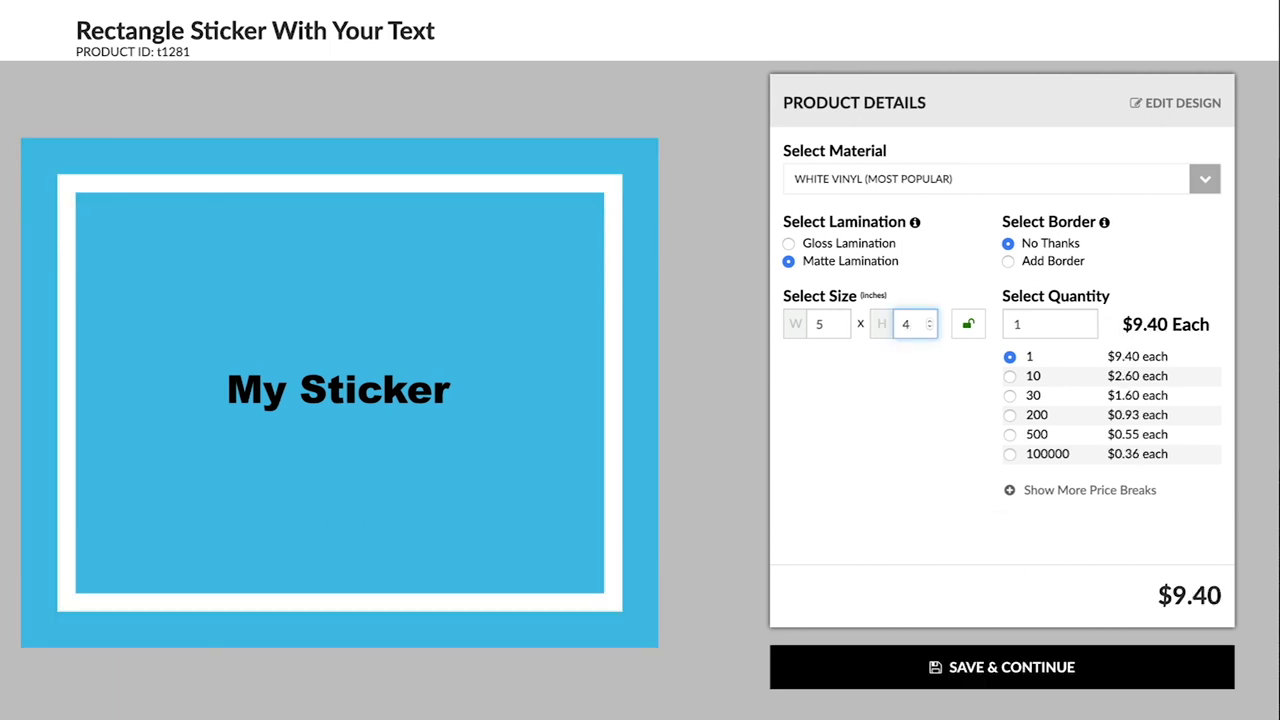
{"action": "left_click", "coordinate": [1010, 376]}
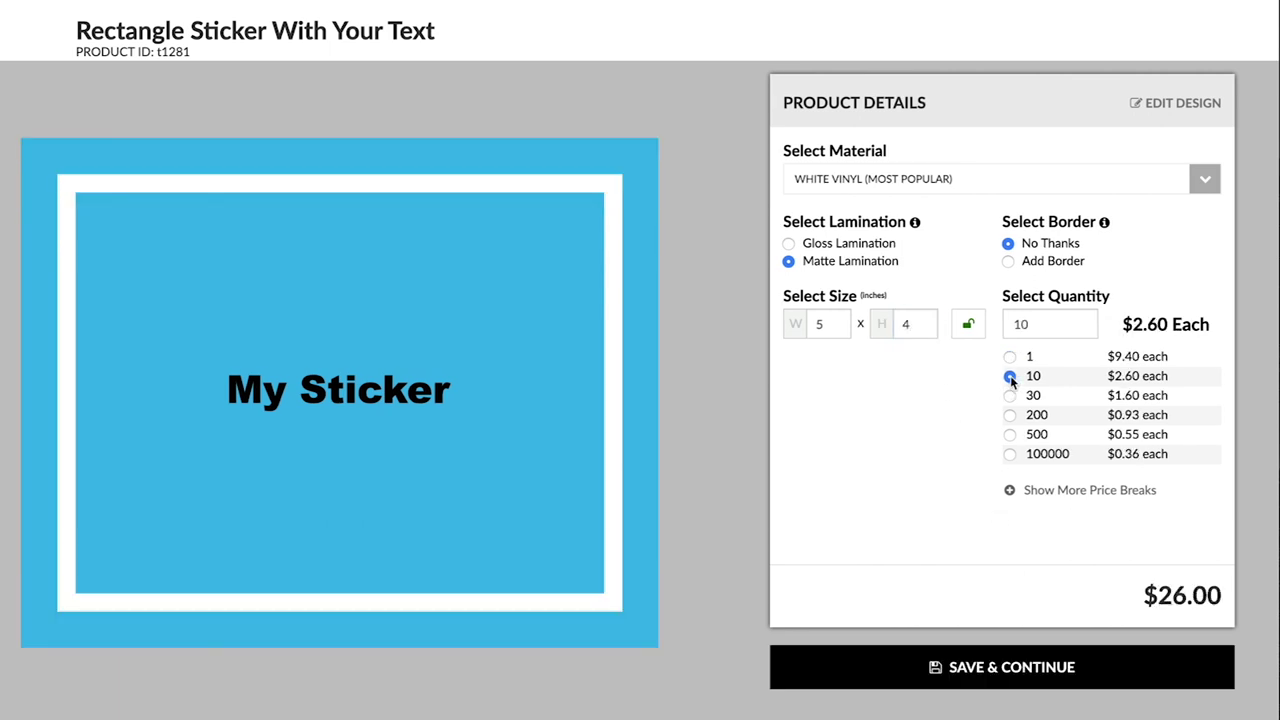
{"action": "left_click", "coordinate": [790, 244]}
{"action": "left_click", "coordinate": [1182, 104]}
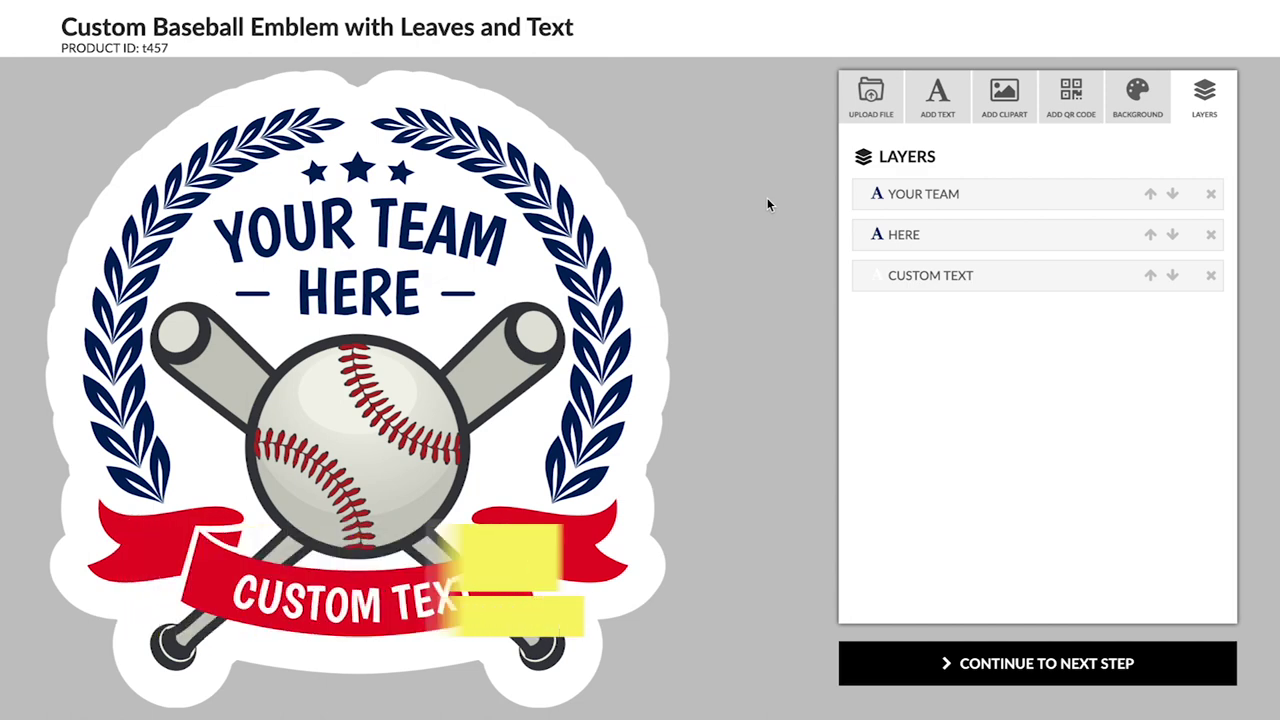
- Replace the YOUR TEAM text on the baseball emblem with BAD NEWS
{"action": "left_click", "coordinate": [458, 238]}
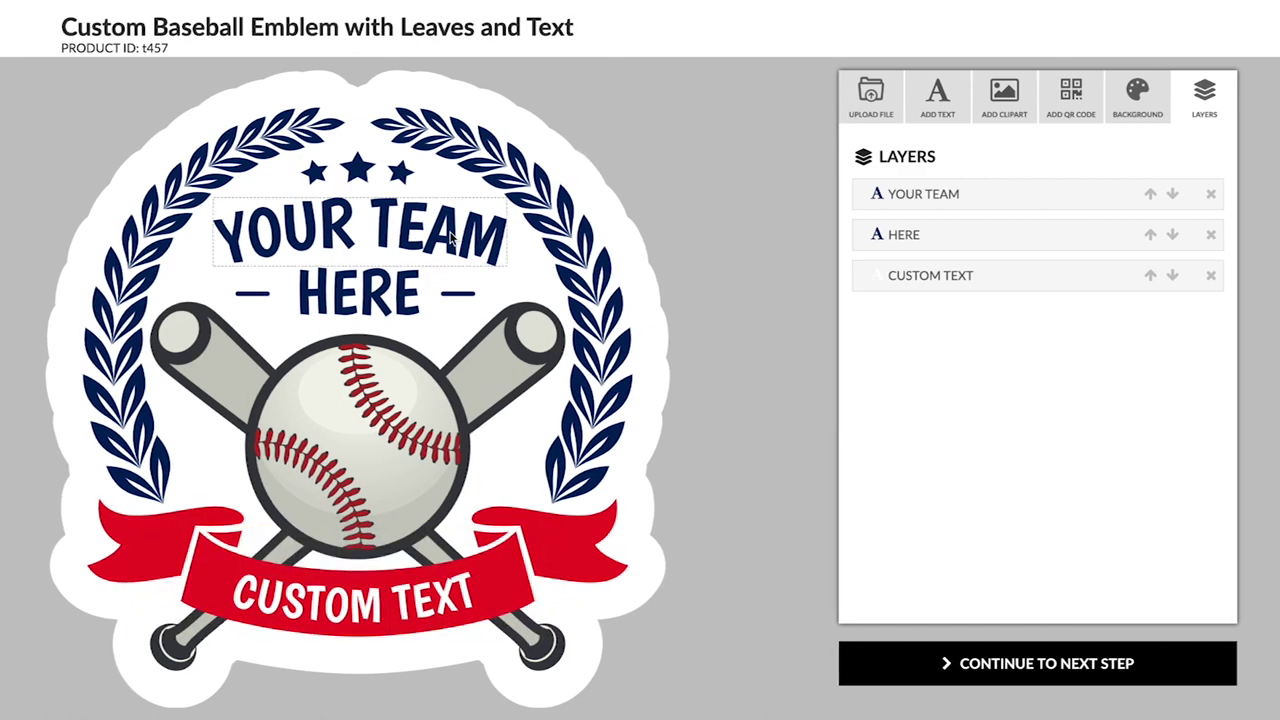
{"action": "left_click", "coordinate": [1083, 189]}
{"action": "left_click_drag", "start_coordinate": [1083, 189], "coordinate": [984, 191]}
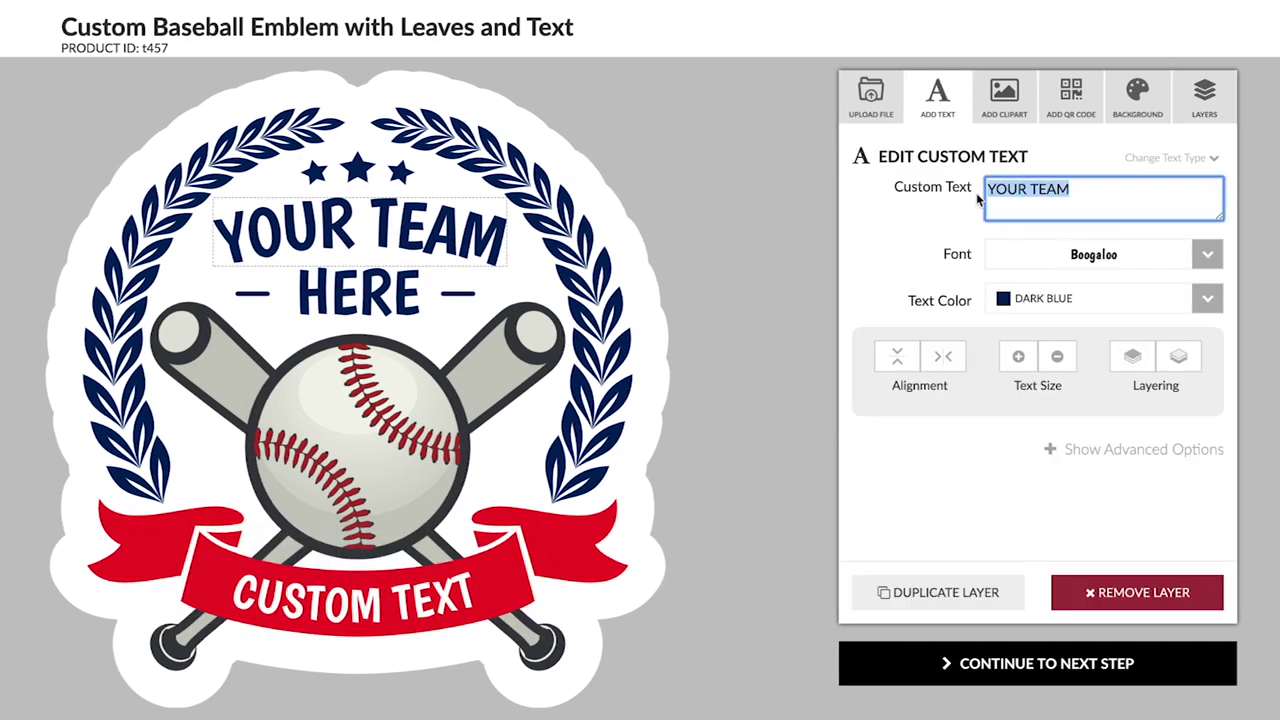
{"action": "type", "text": "BAD NEWS"}
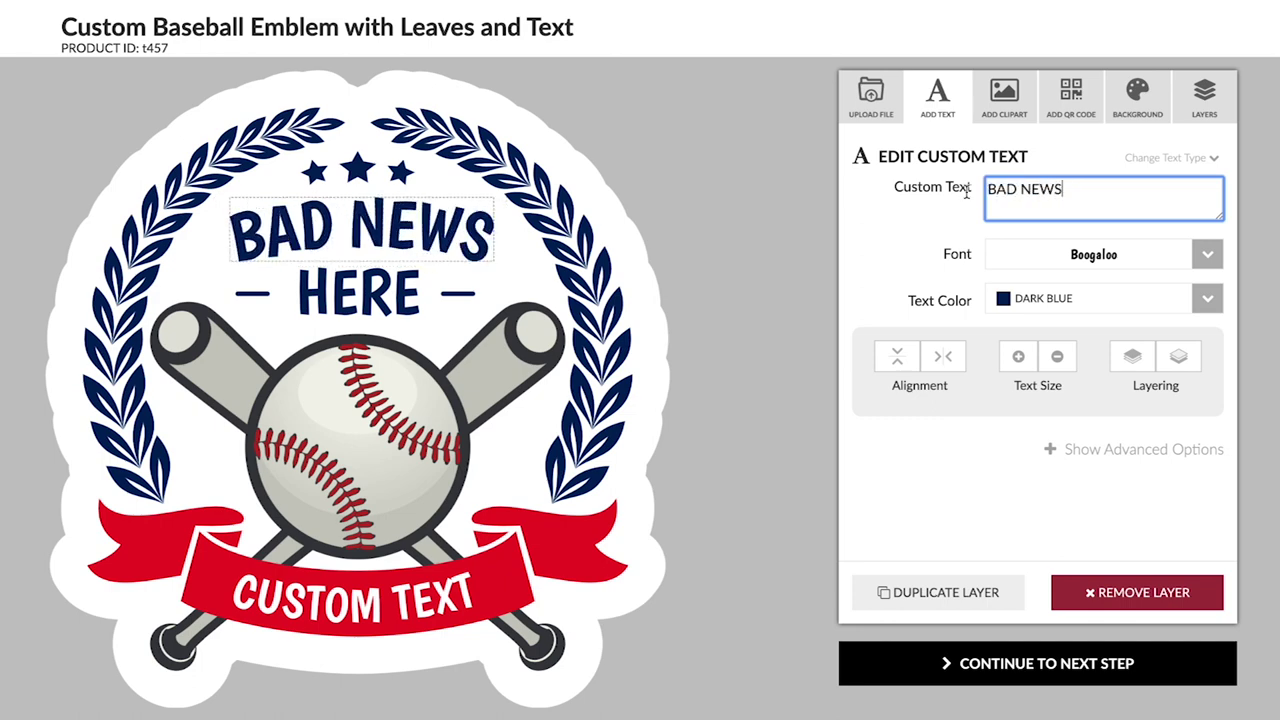
- Replace the HERE text layer on the baseball emblem with BEARS
{"action": "left_click", "coordinate": [1200, 112]}
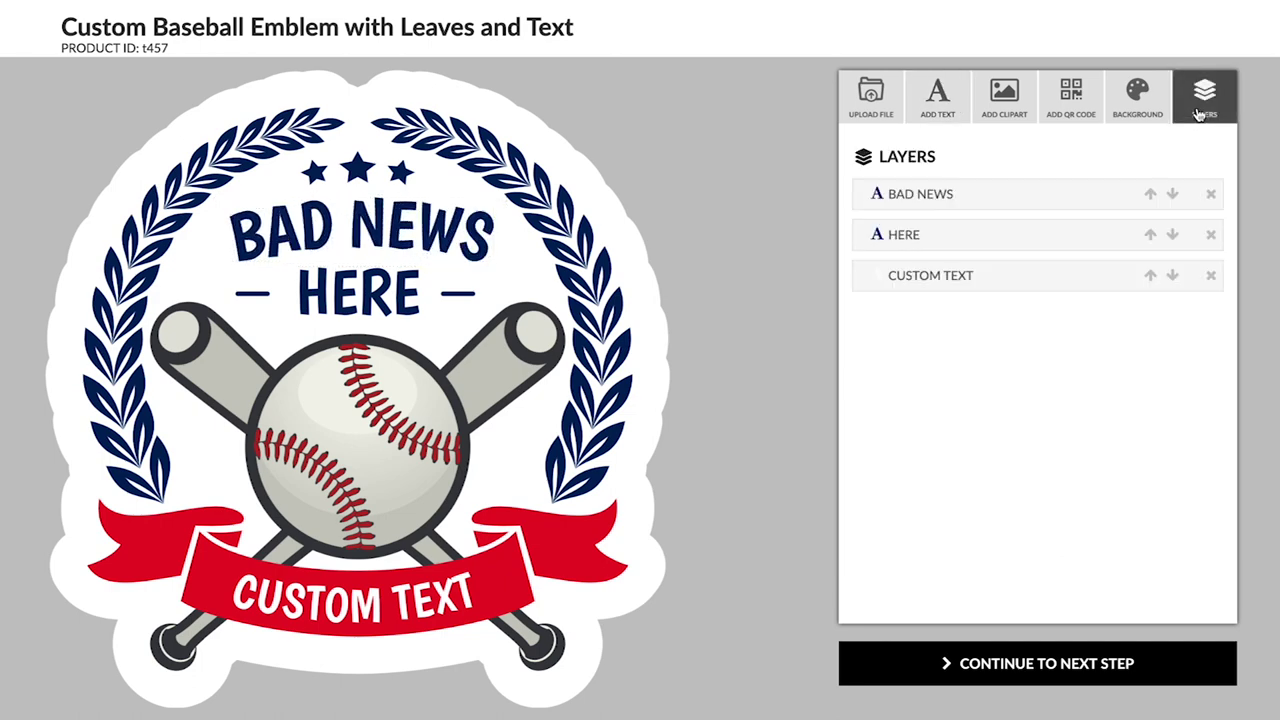
{"action": "left_click", "coordinate": [1006, 235]}
{"action": "left_click", "coordinate": [1047, 189]}
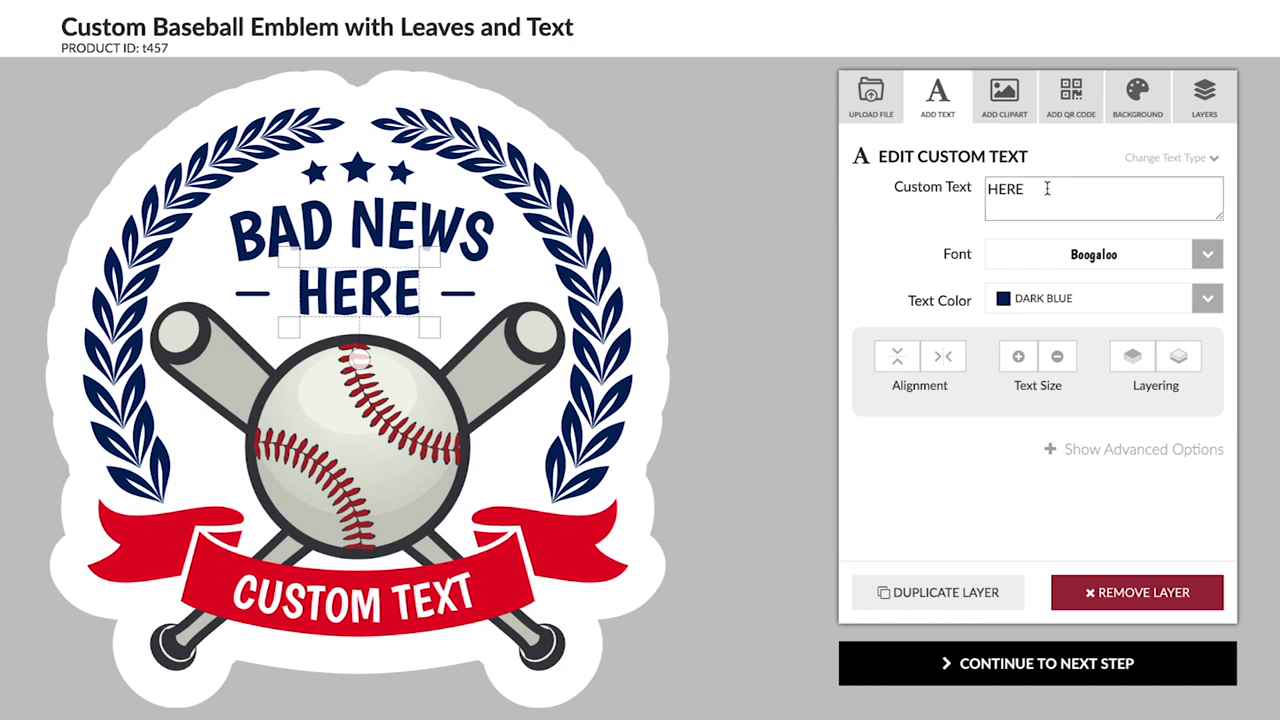
{"action": "double_click", "coordinate": [1047, 189]}
{"action": "type", "text": "BEARS"}
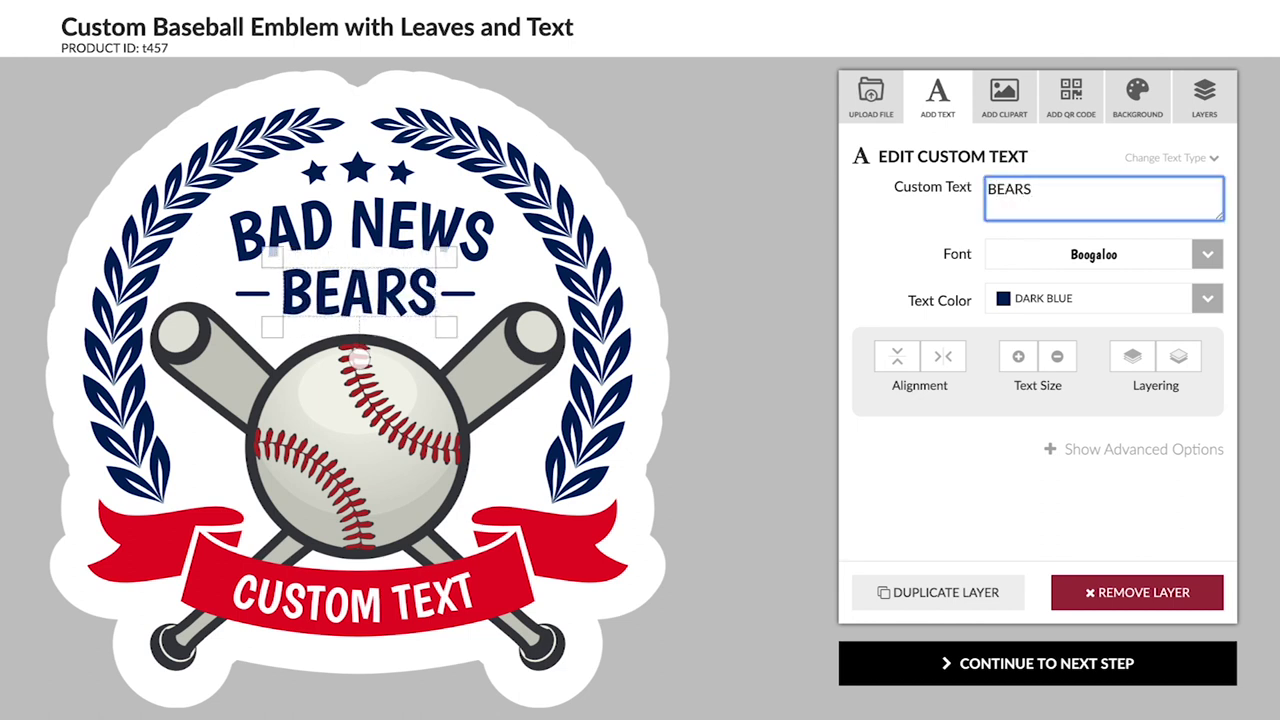
- Add a normal text layer reading "Custom Text" and move it down over the upper edge of the red banner
{"action": "left_click", "coordinate": [933, 103]}
{"action": "left_click", "coordinate": [1028, 205]}
{"action": "type", "text": "Custom Text"}
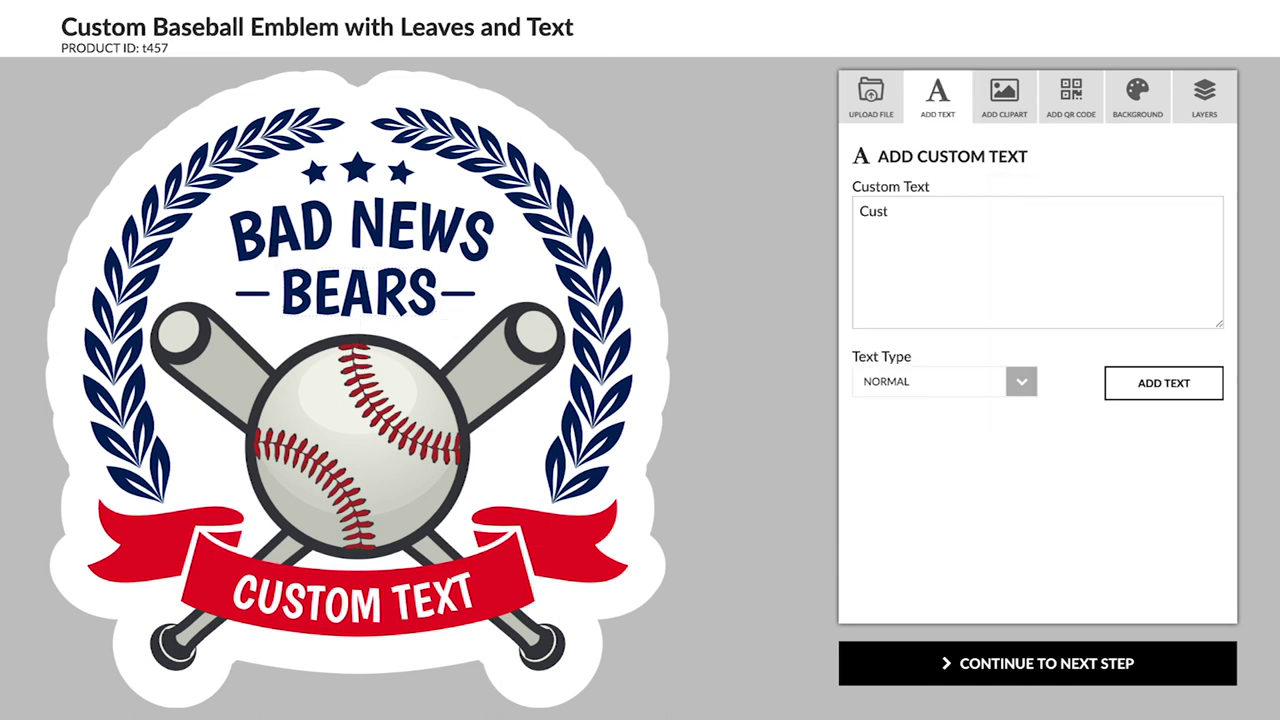
{"action": "left_click", "coordinate": [1153, 389]}
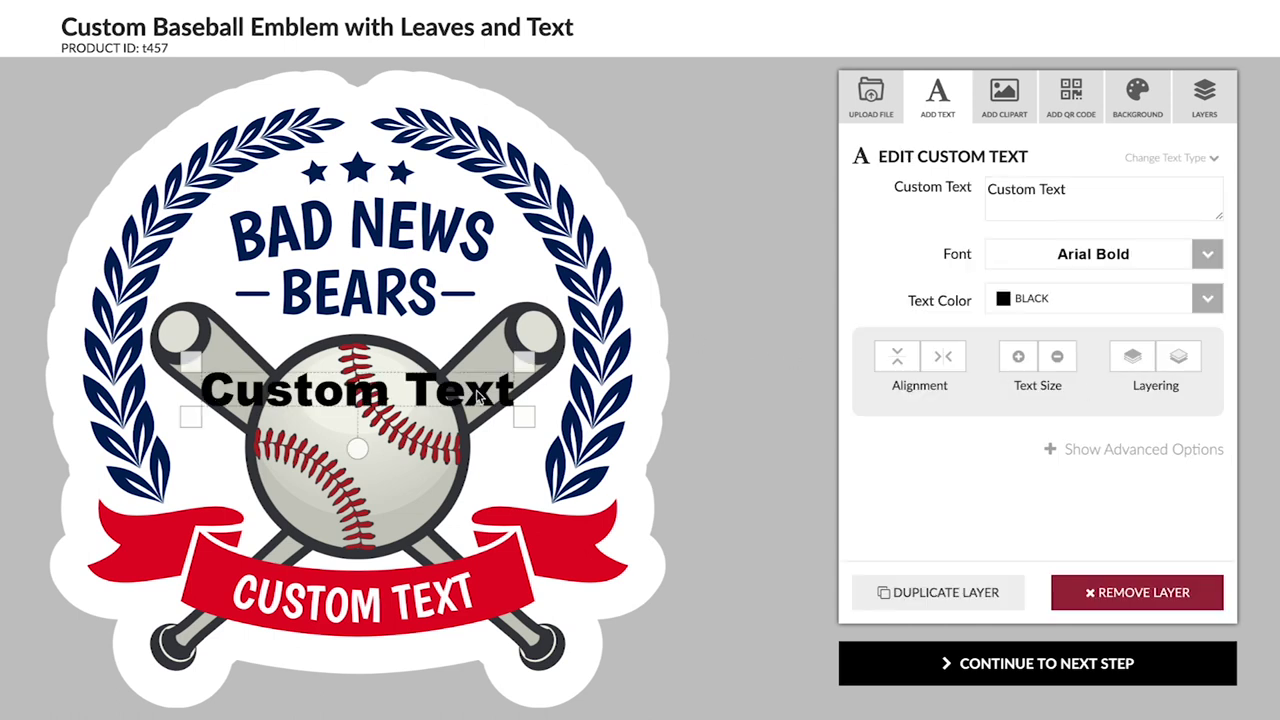
{"action": "left_click_drag", "start_coordinate": [481, 396], "coordinate": [545, 538]}
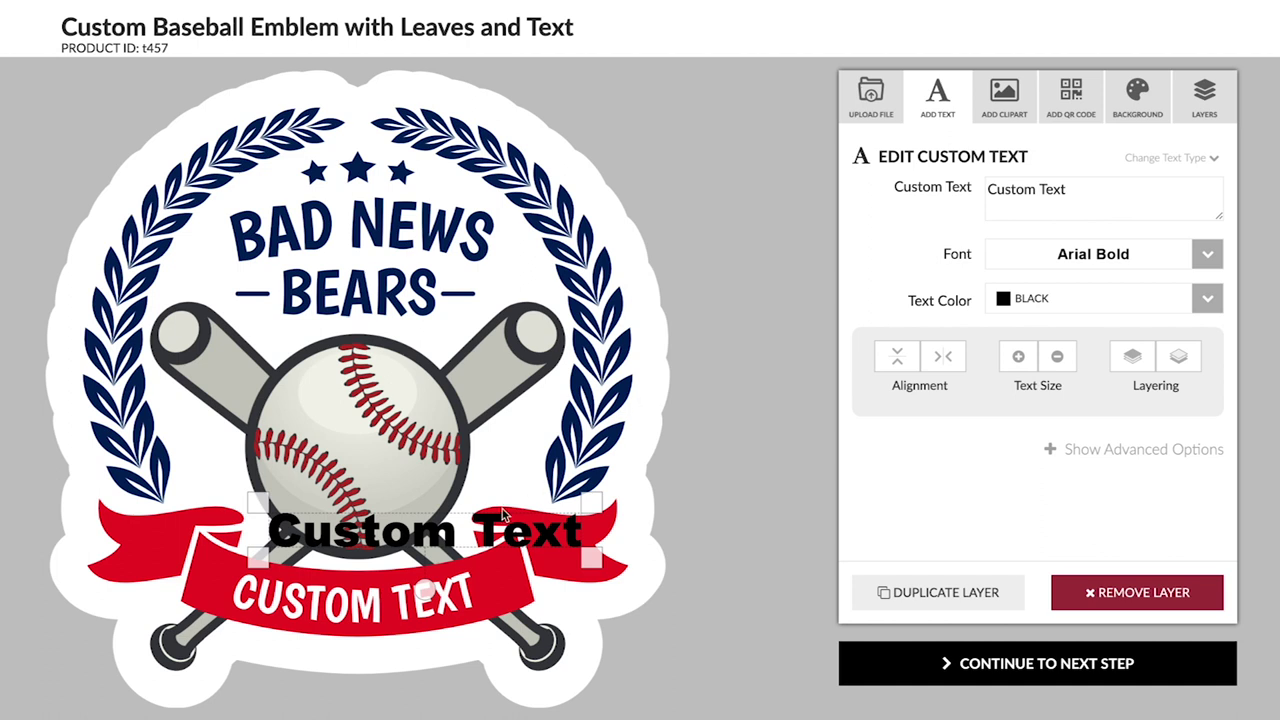
- Remove the white CUSTOM TEXT layer from the red banner and delete the added black Custom Text layer
{"action": "left_click", "coordinate": [358, 603]}
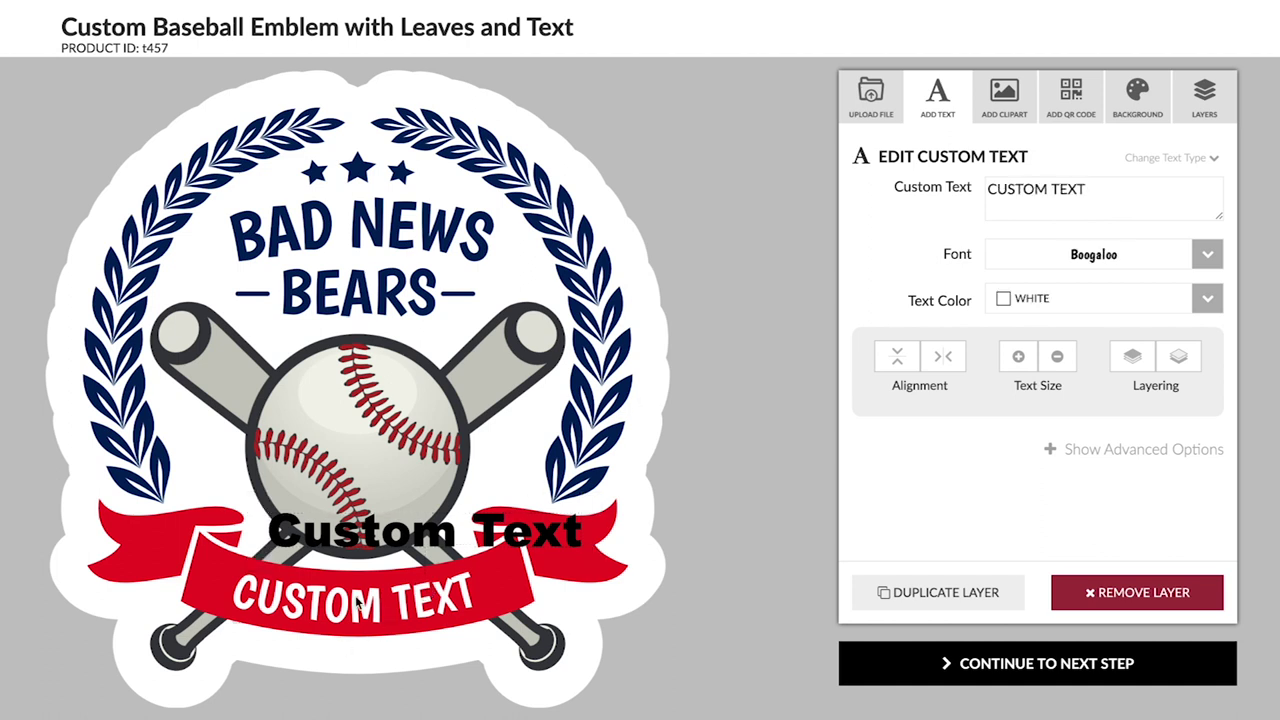
{"action": "left_click", "coordinate": [1090, 595]}
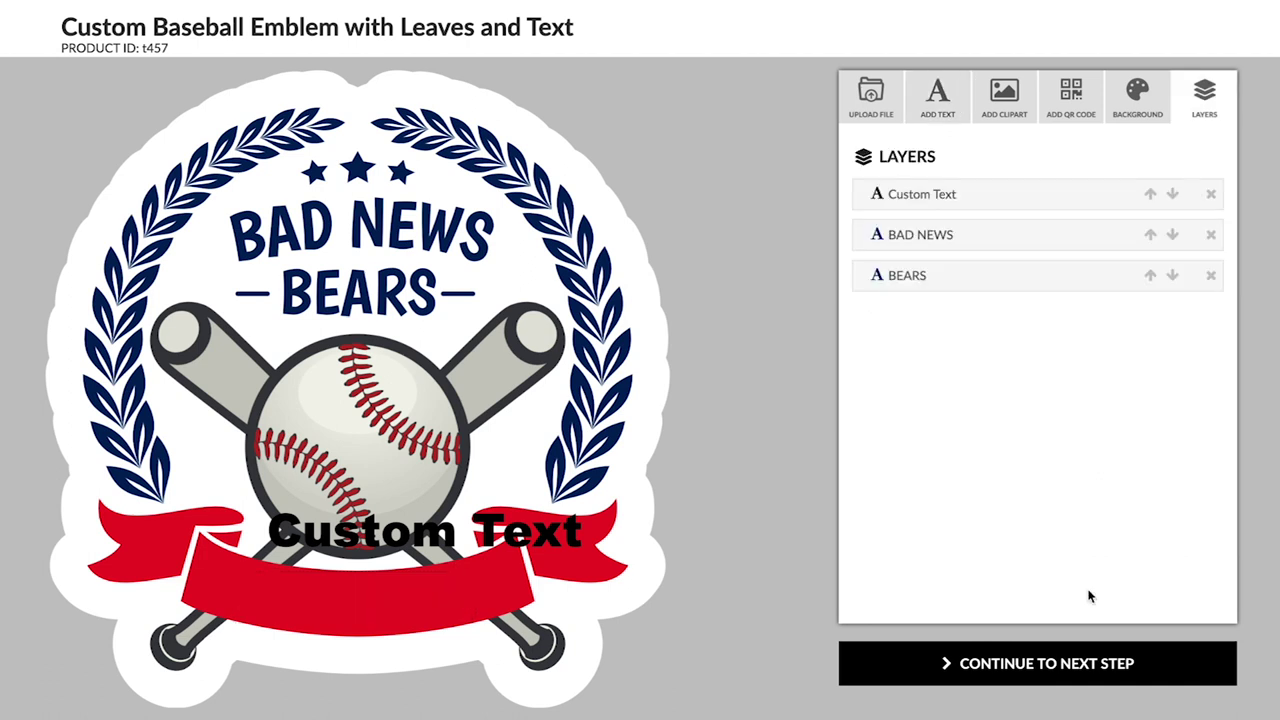
{"action": "left_click", "coordinate": [1211, 195]}
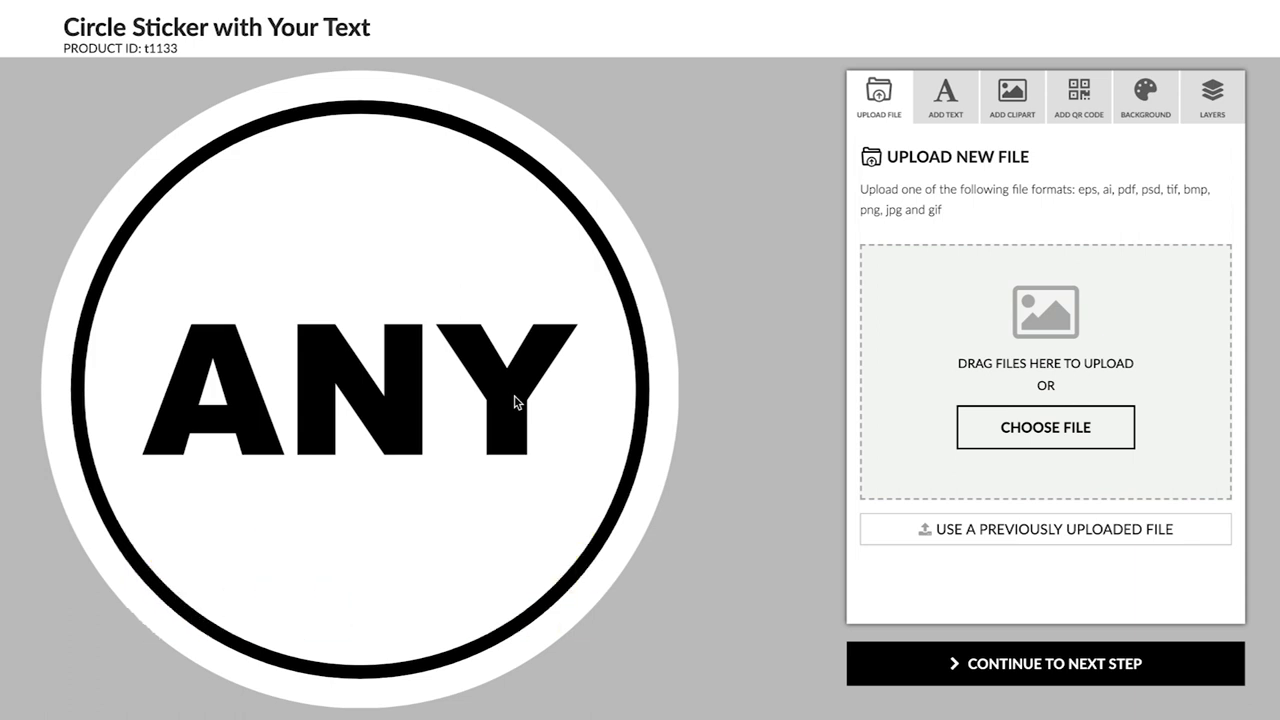
- Apply the top circle curve to the ANY text on the circle sticker and reduce its text size
{"action": "left_click", "coordinate": [515, 401]}
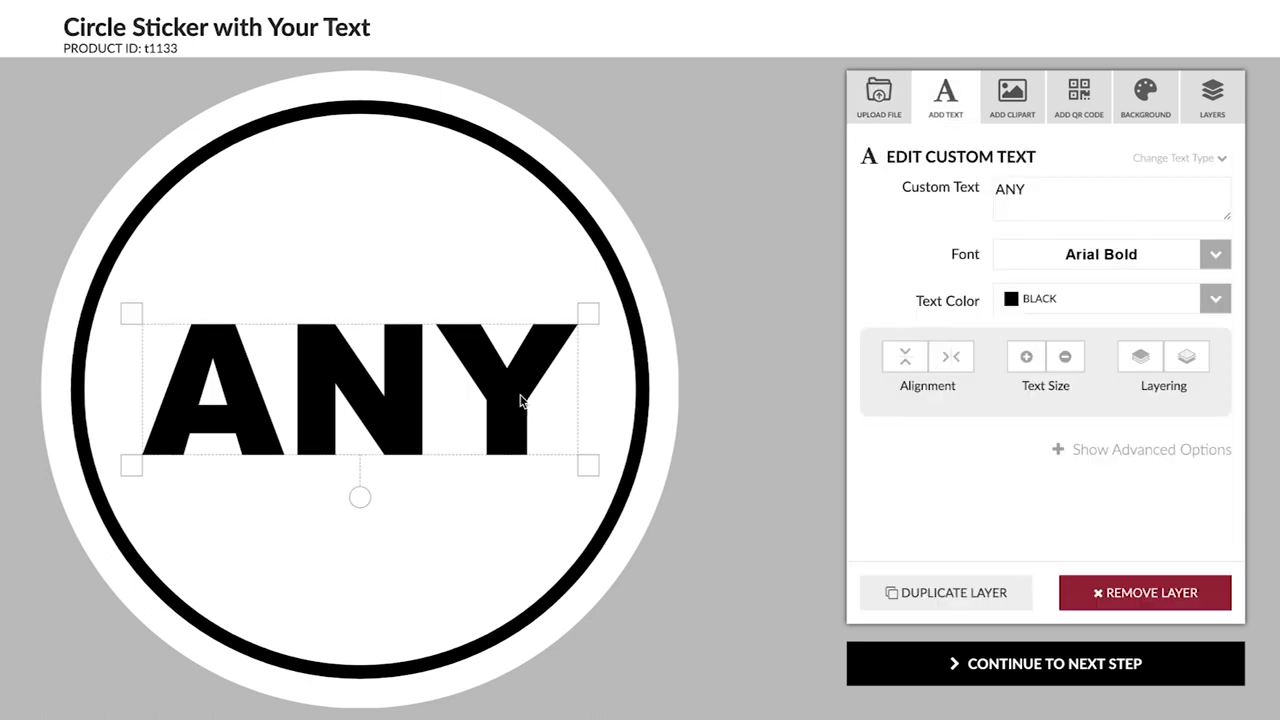
{"action": "left_click", "coordinate": [1056, 449]}
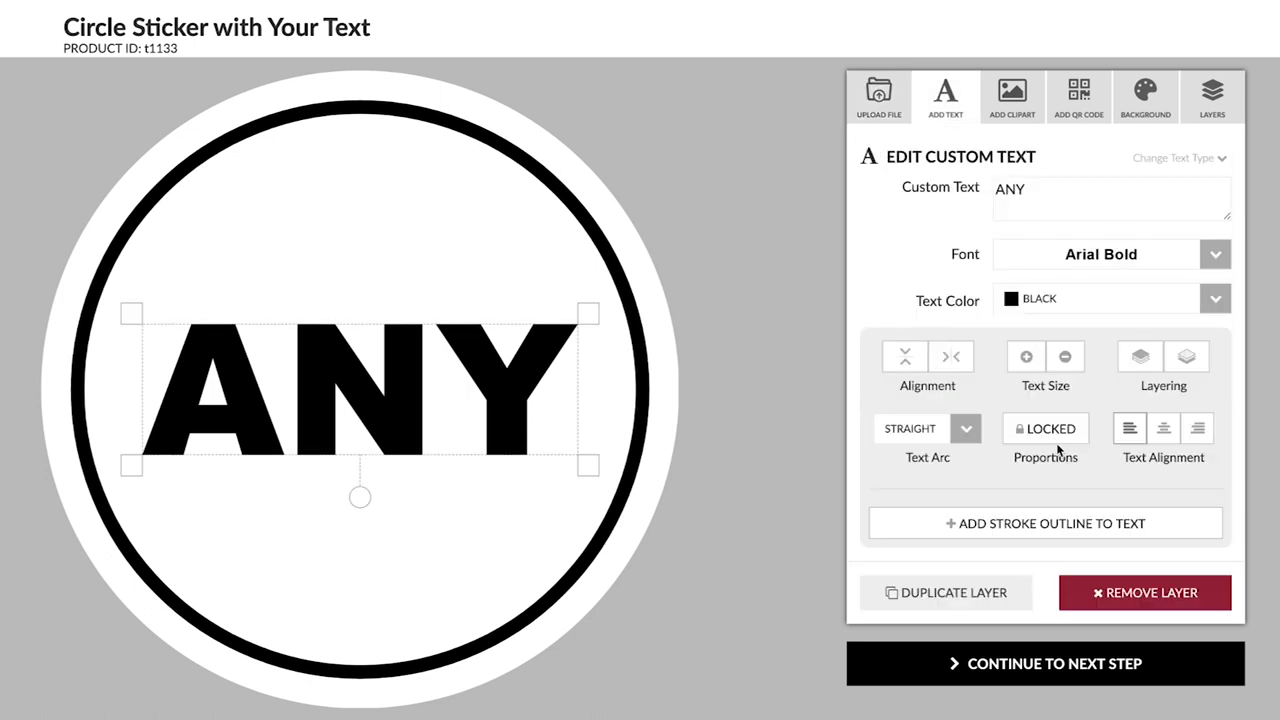
{"action": "left_click", "coordinate": [966, 430]}
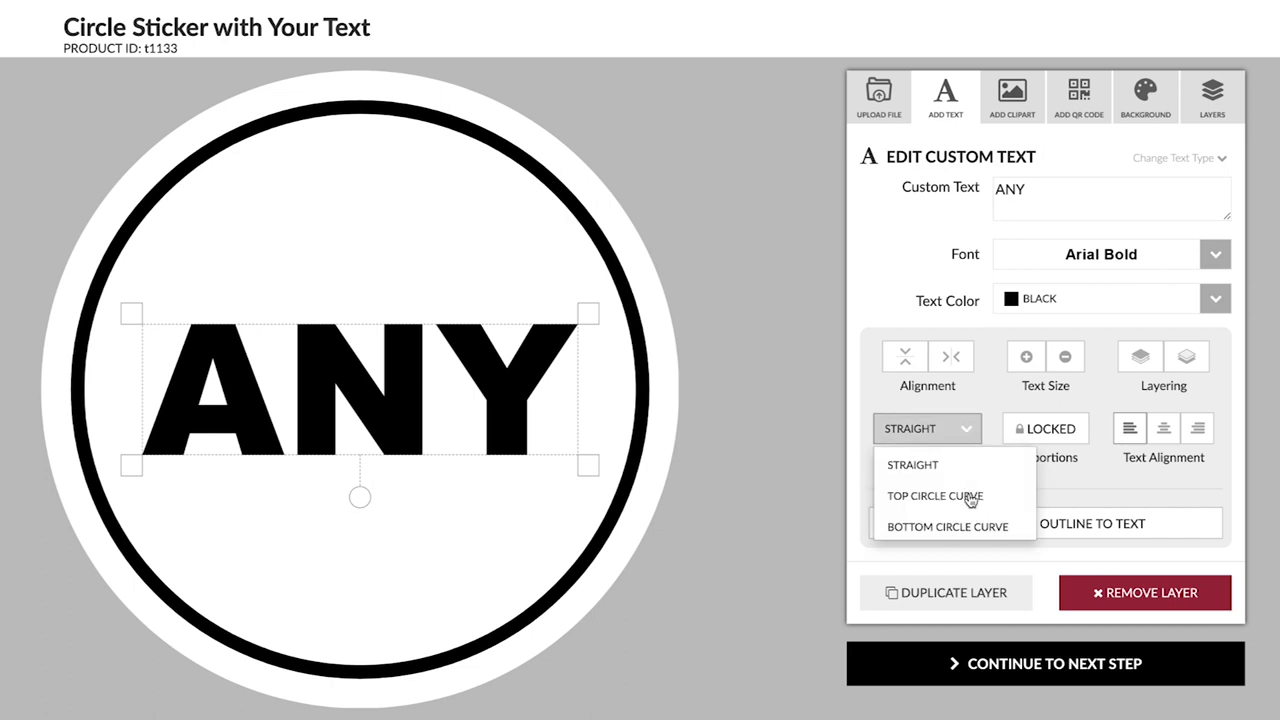
{"action": "left_click", "coordinate": [968, 497]}
{"action": "left_click", "coordinate": [1065, 360]}
- Replace the curved text's wording with TOP CURVE TEXT and make it slightly smaller
{"action": "left_click", "coordinate": [1051, 194]}
{"action": "left_click_drag", "start_coordinate": [1051, 194], "coordinate": [988, 188]}
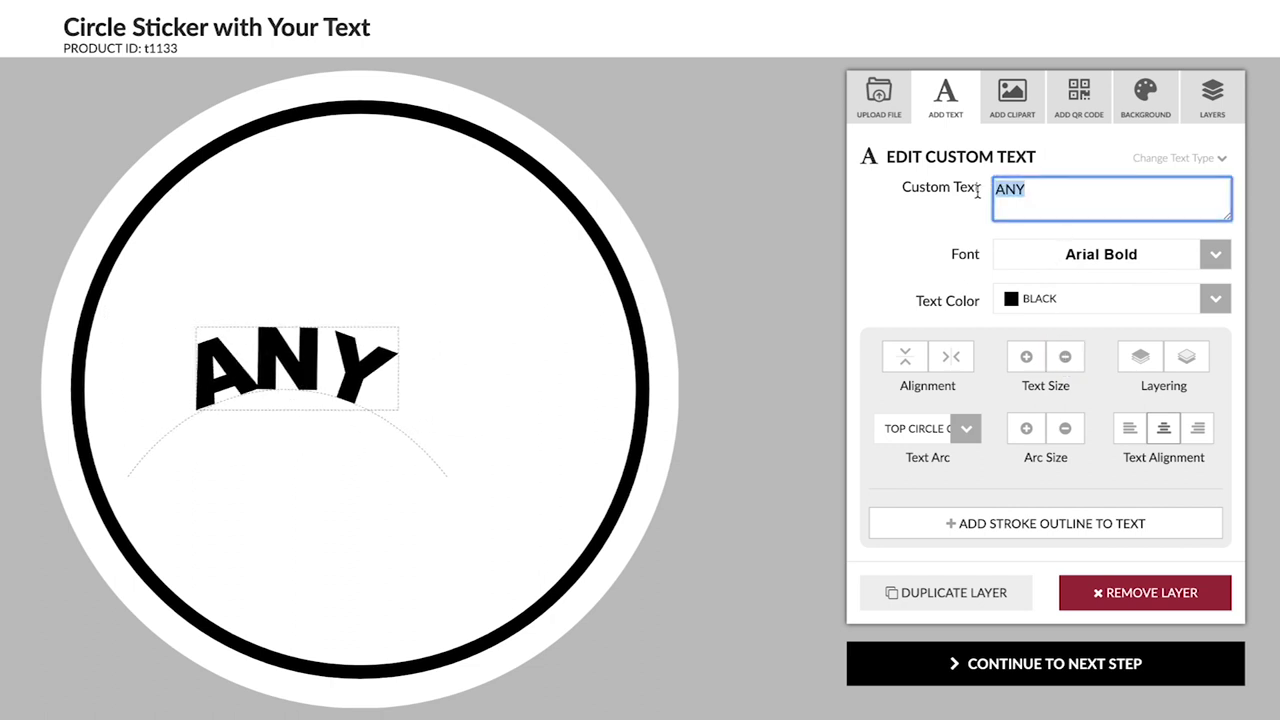
{"action": "type", "text": "TOP CURVE TEXT"}
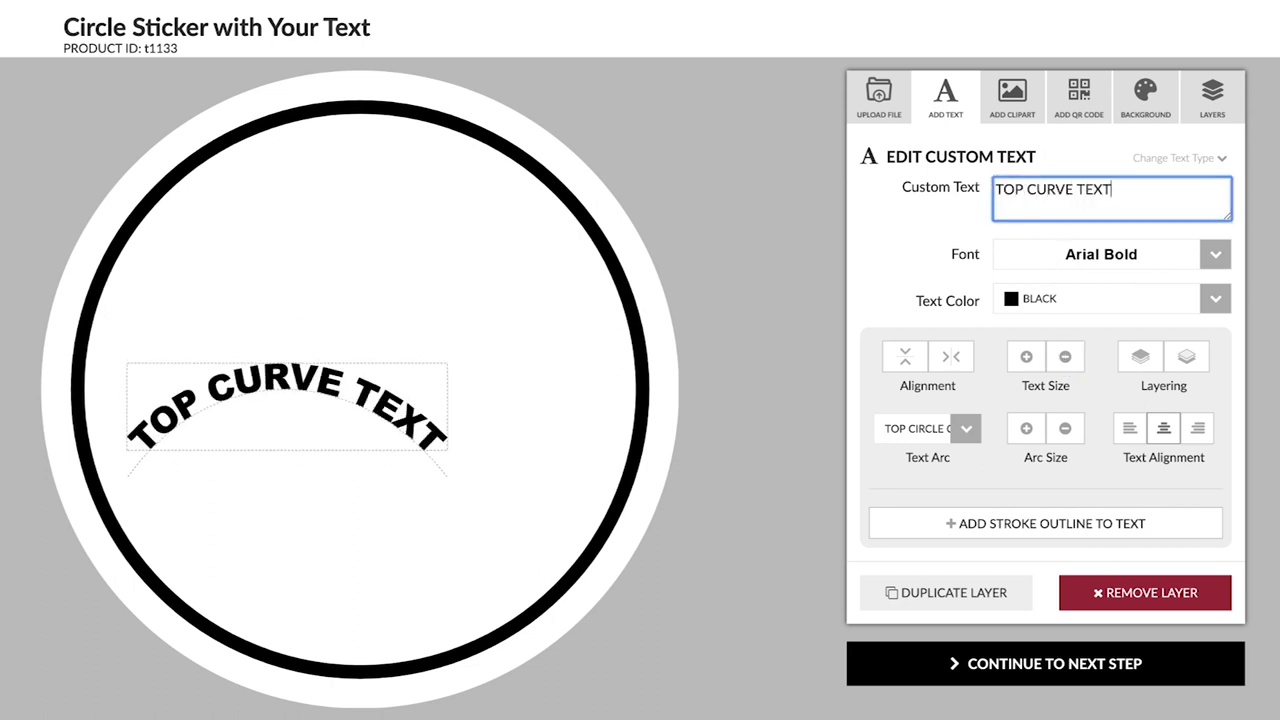
{"action": "left_click", "coordinate": [1065, 357]}
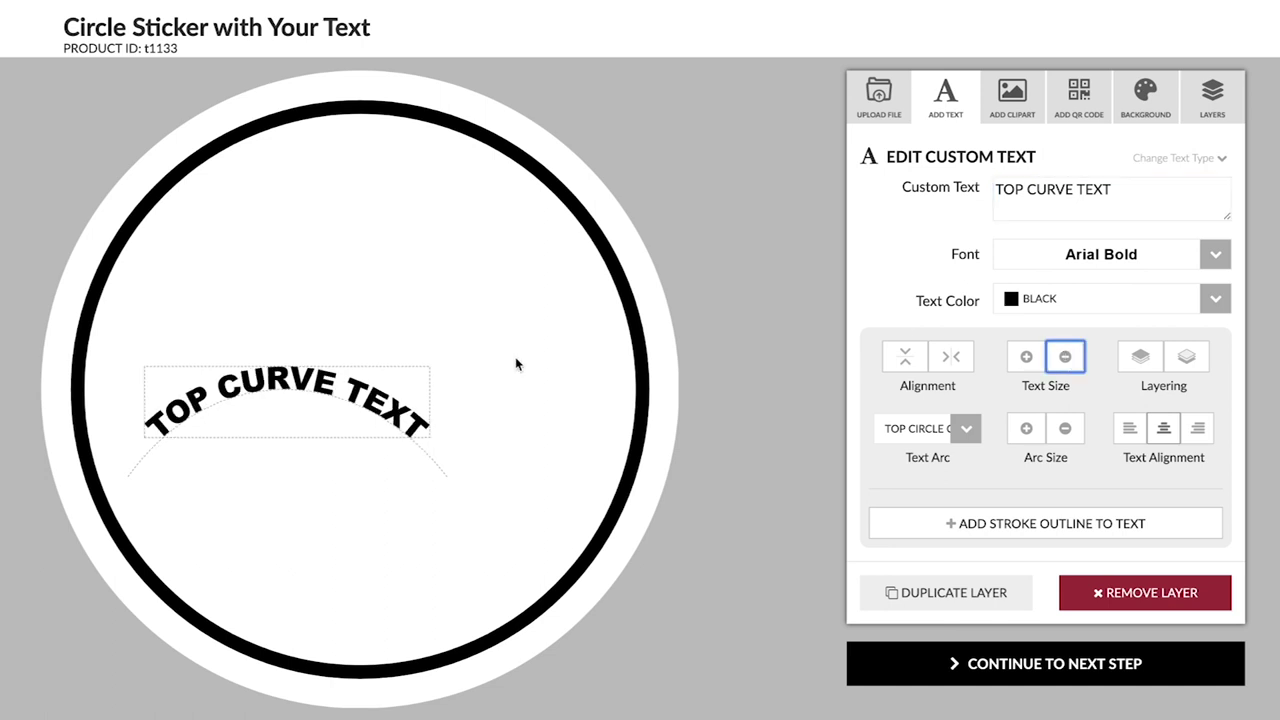
- Move the curved text to the top of the circle and enlarge its arc to follow the inside of the border
{"action": "left_click_drag", "start_coordinate": [340, 397], "coordinate": [412, 167]}
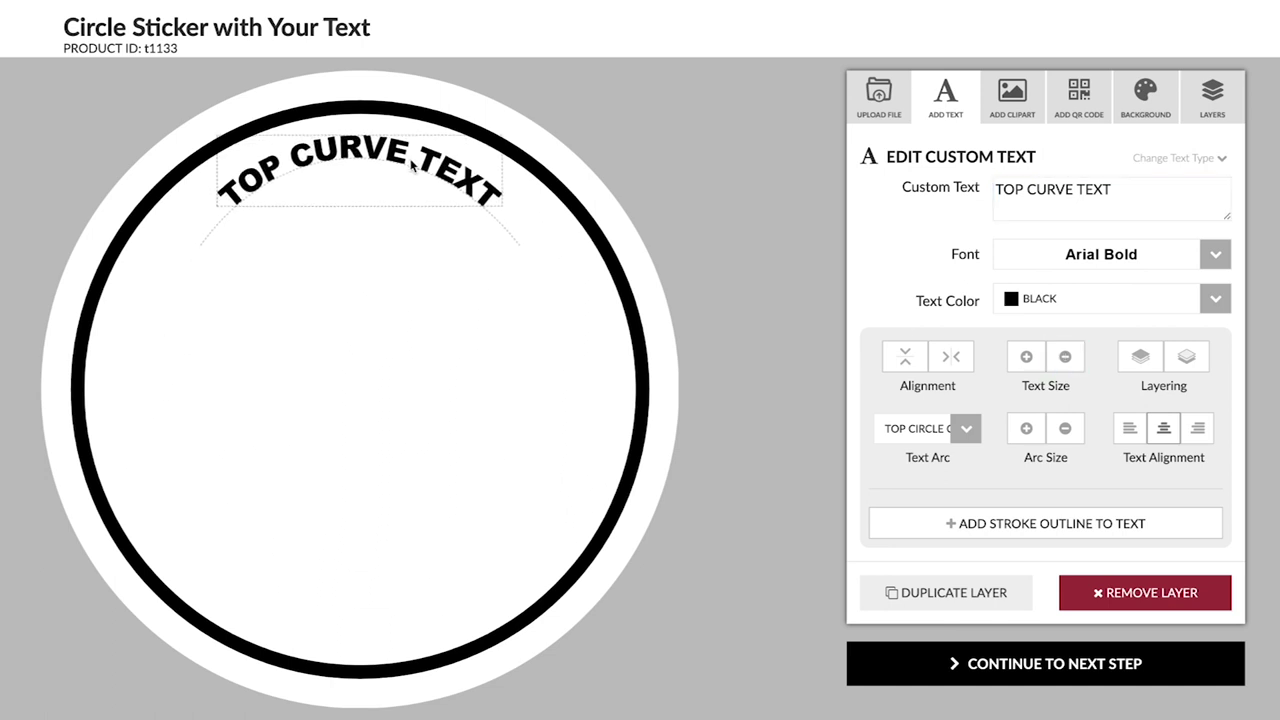
{"action": "left_click", "coordinate": [1027, 429]}
{"action": "left_click", "coordinate": [1027, 429]}
{"action": "left_click", "coordinate": [1027, 429]}
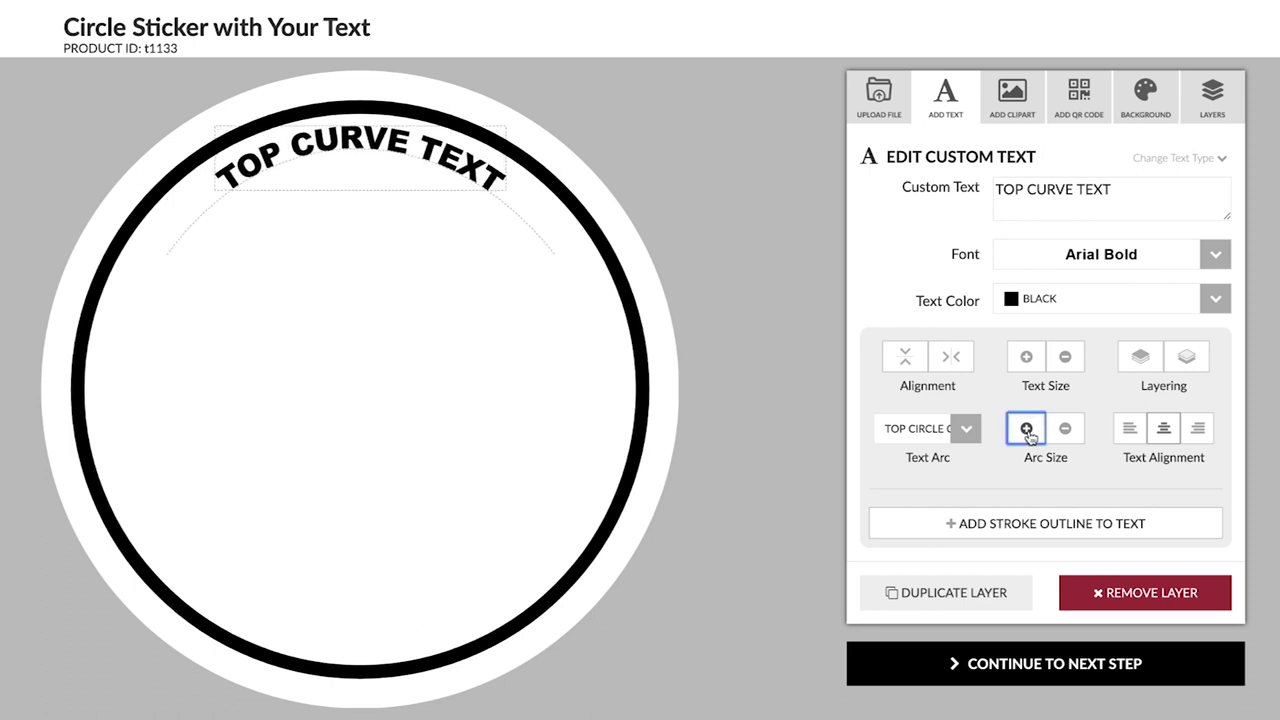
{"action": "left_click", "coordinate": [1027, 429]}
{"action": "left_click_drag", "start_coordinate": [382, 140], "coordinate": [376, 152]}
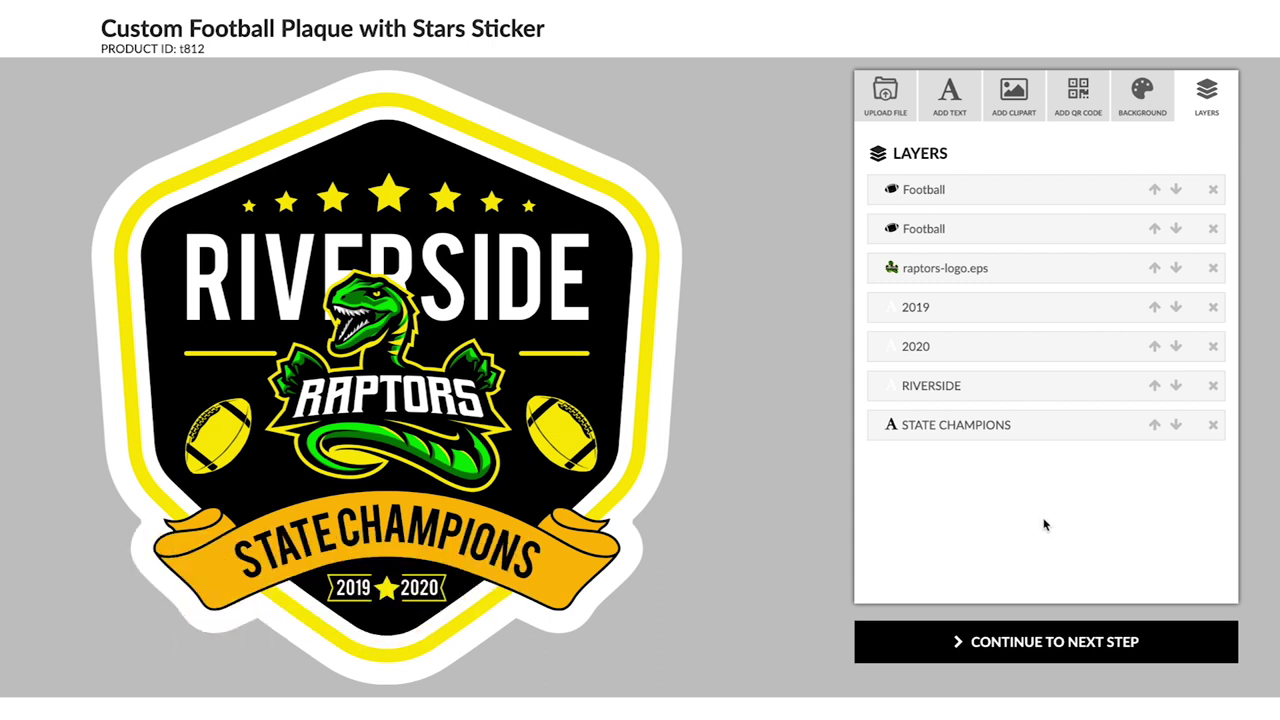
- Change the text type of the STATE CHAMPIONS banner text to Comma Separated List
{"action": "left_click", "coordinate": [393, 537]}
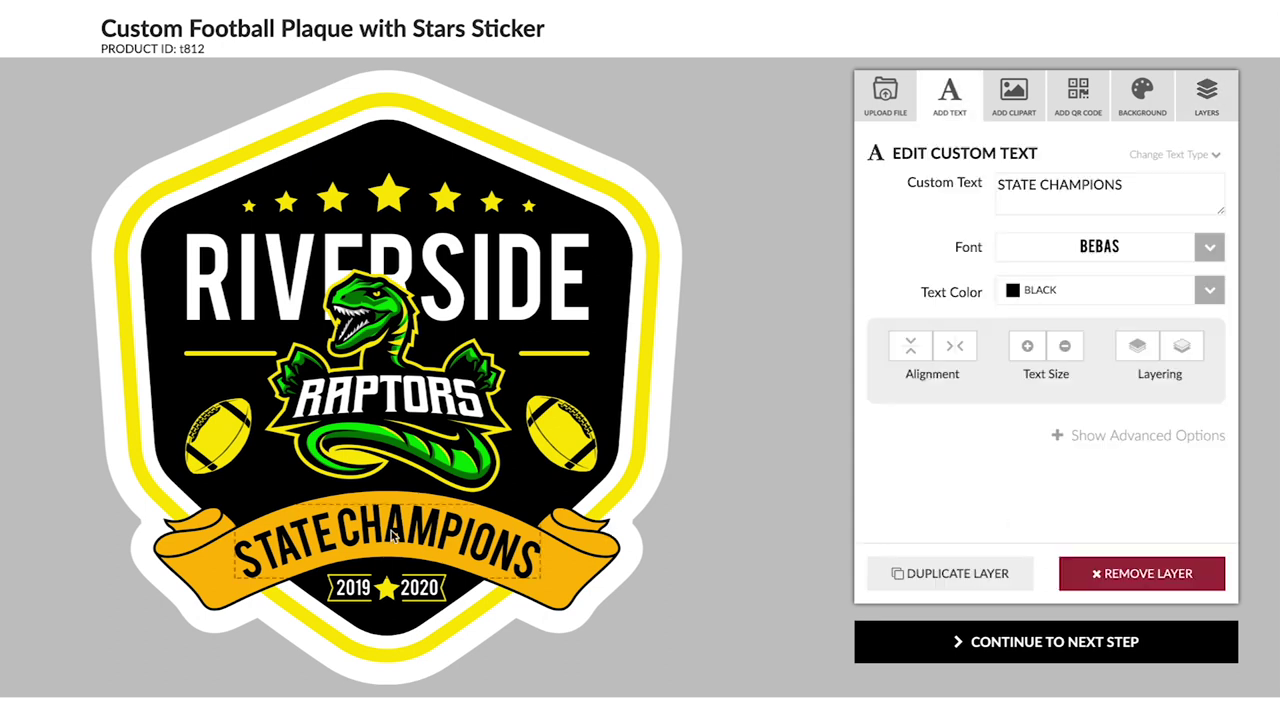
{"action": "left_click", "coordinate": [1216, 157]}
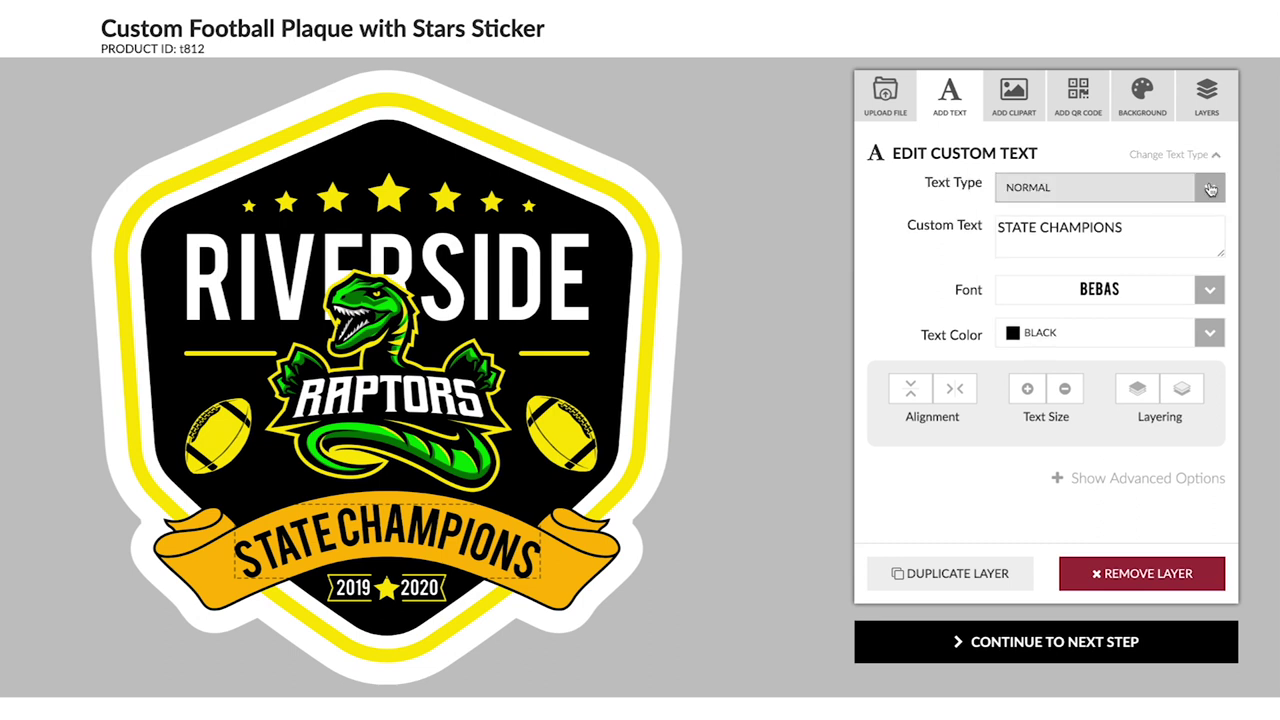
{"action": "left_click", "coordinate": [1210, 188]}
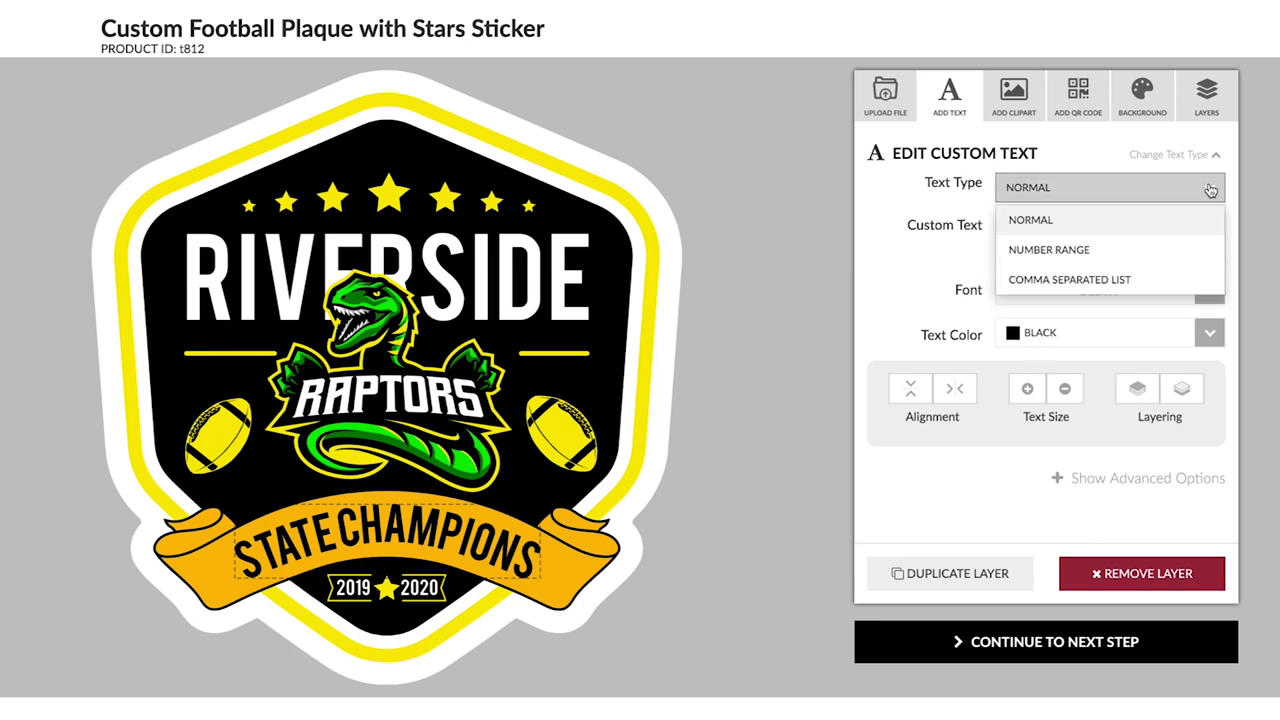
{"action": "left_click", "coordinate": [1113, 286]}
- Replace STATE CHAMPIONS in the list with the six team members' first names, separated by commas
{"action": "left_click_drag", "start_coordinate": [1122, 227], "coordinate": [980, 221]}
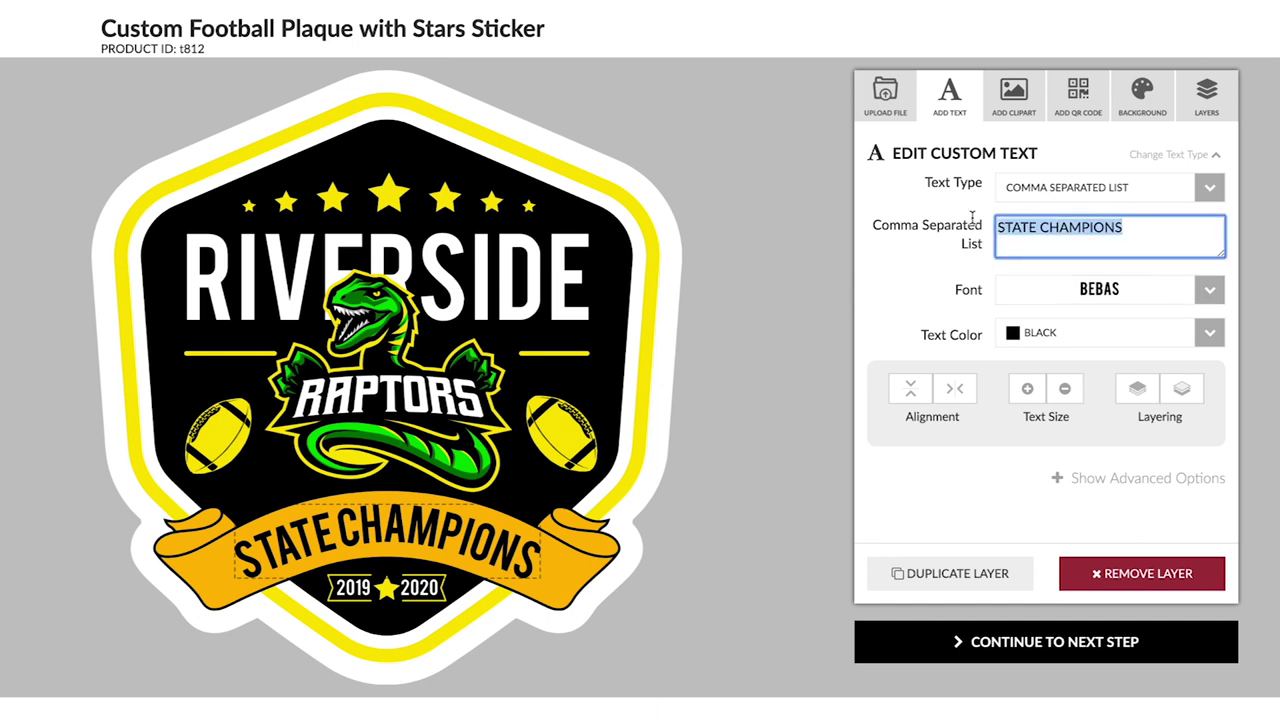
{"action": "type", "text": "Michael, J"}
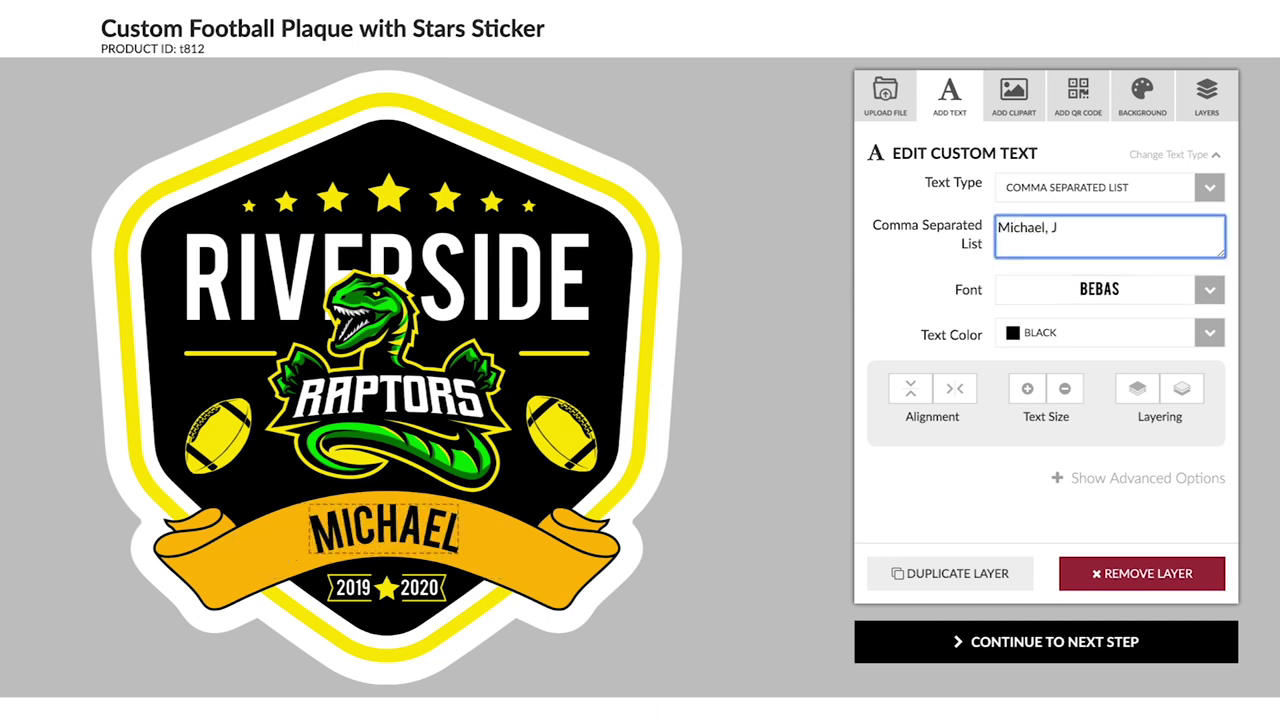
{"action": "type", "text": "ohn, Blayze, Camron, Joel, Jacob"}
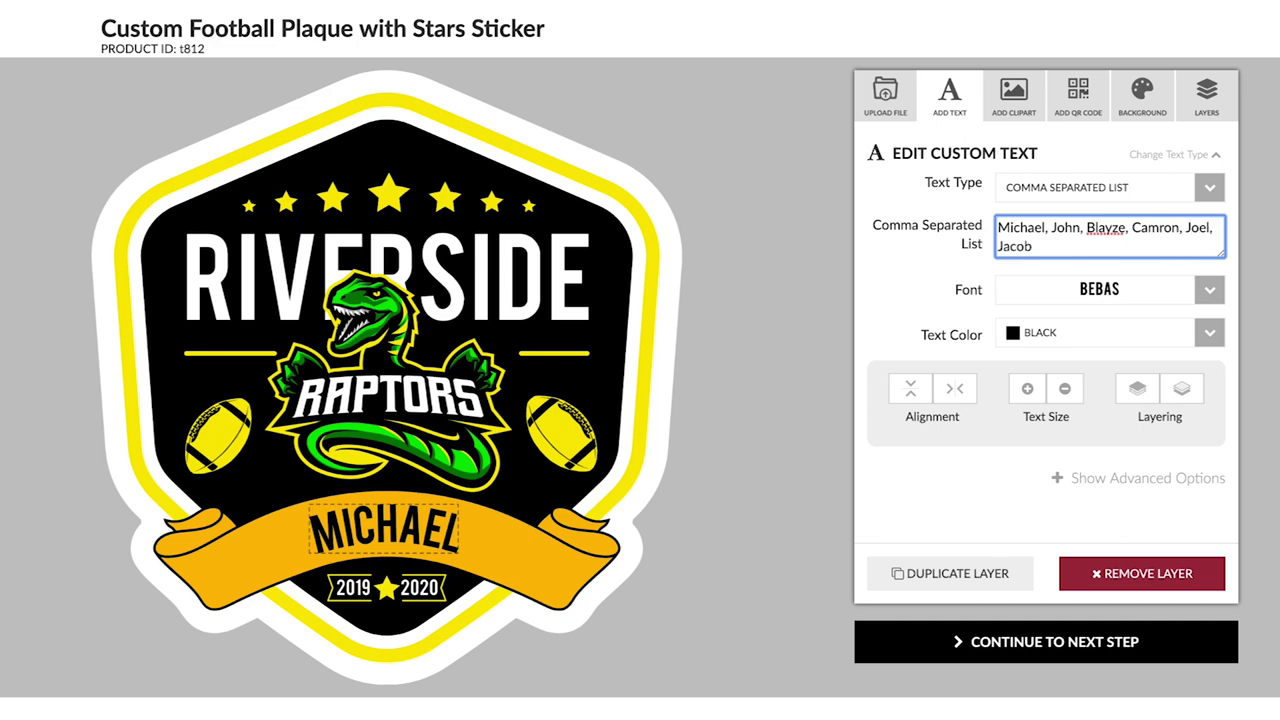
- Finish the football plaque sticker's name-list design and continue to its next ordering stage
{"action": "left_click", "coordinate": [1028, 648]}
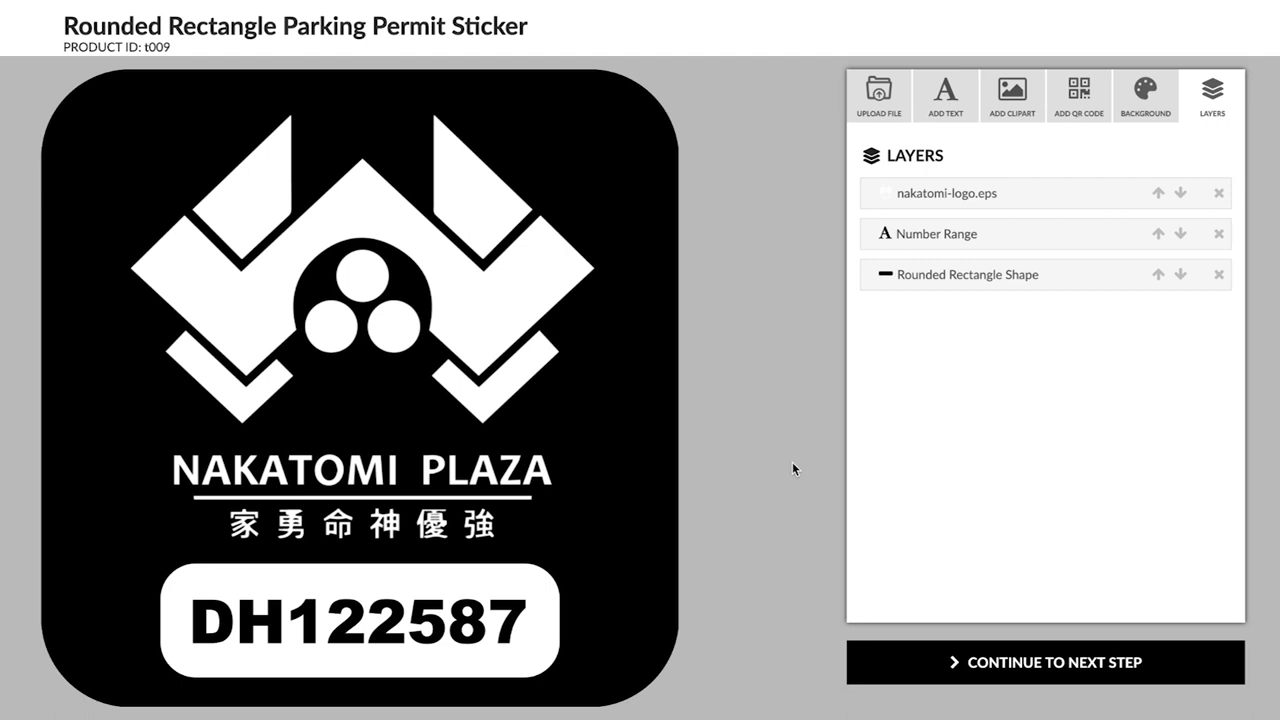
- Add the previously uploaded nakatomi-tower.png image to the parking permit sticker
{"action": "left_click", "coordinate": [880, 95]}
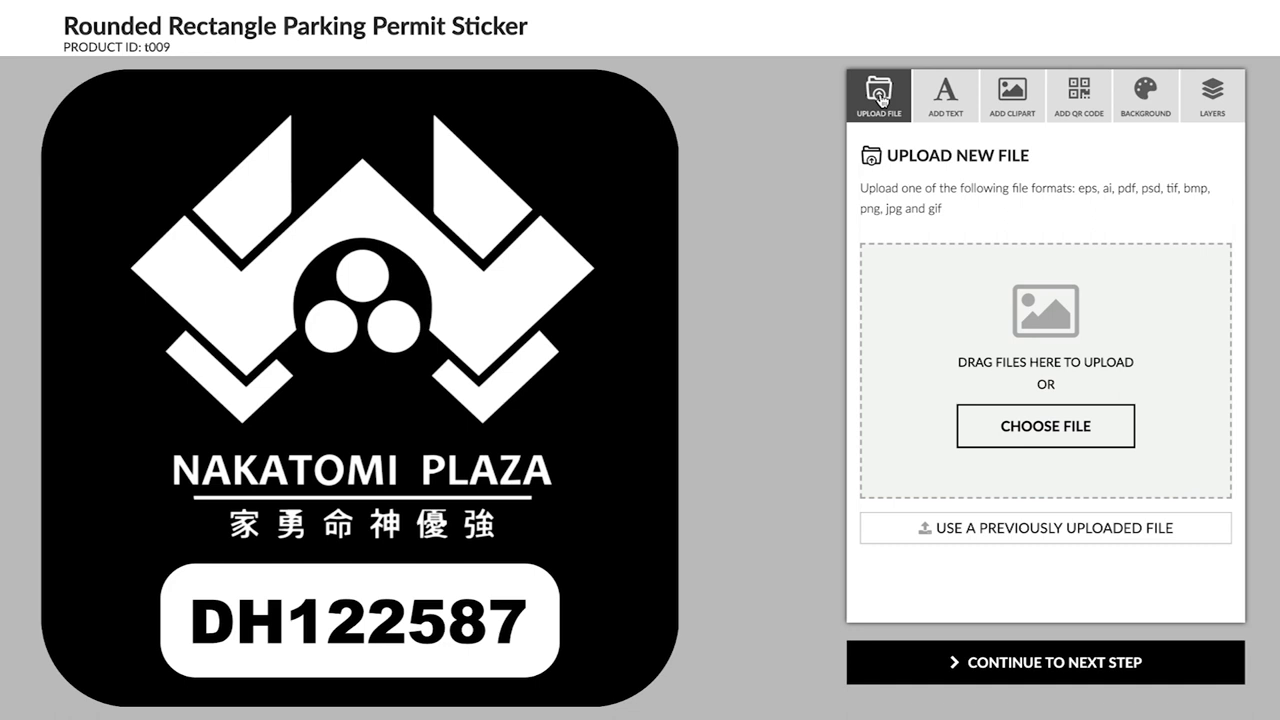
{"action": "left_click", "coordinate": [955, 537]}
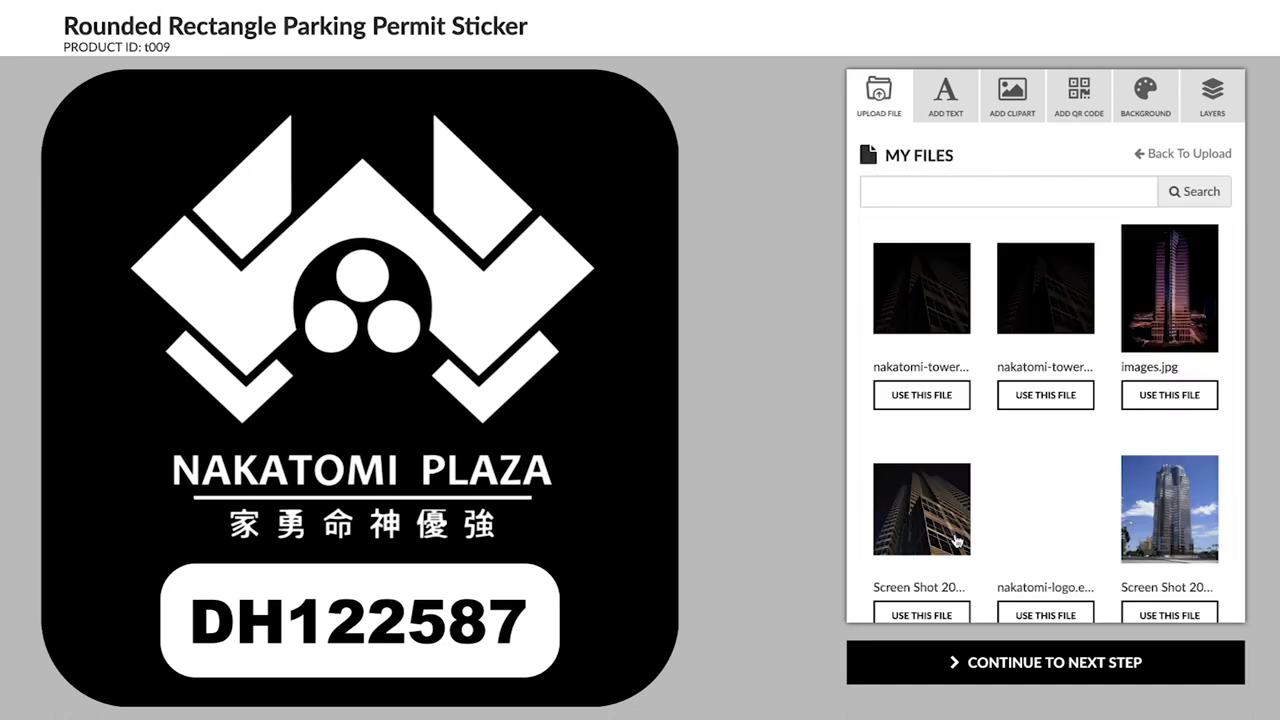
{"action": "left_click", "coordinate": [948, 400]}
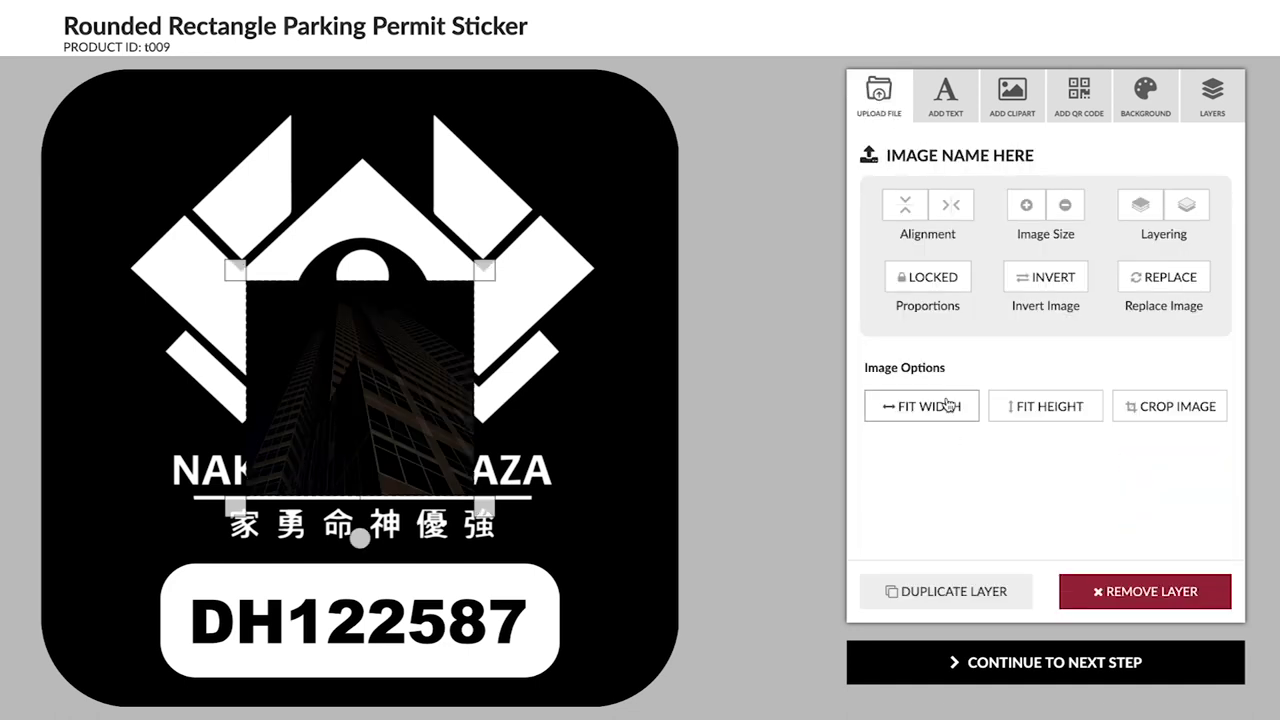
- Enlarge the tower image in increments until it covers the entire parking permit sticker
{"action": "left_click", "coordinate": [1027, 206]}
{"action": "left_click", "coordinate": [1027, 206]}
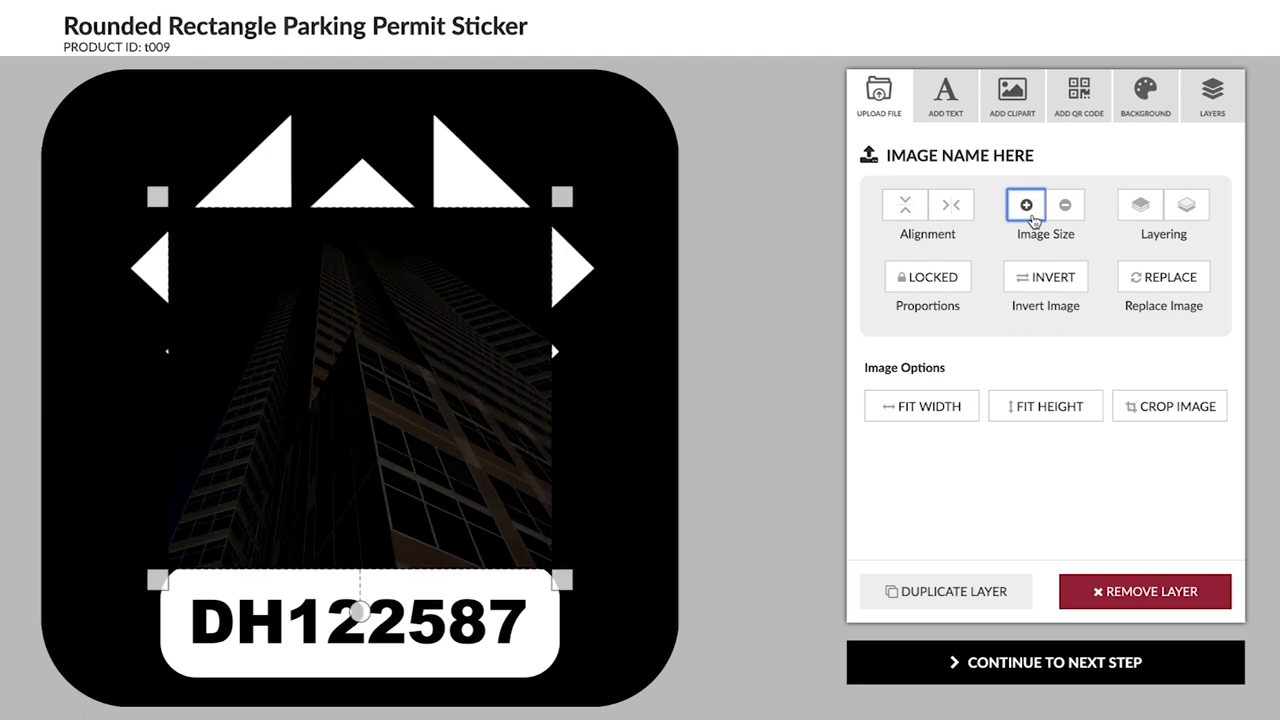
{"action": "left_click", "coordinate": [1027, 206]}
{"action": "left_click", "coordinate": [1027, 206]}
{"action": "left_click", "coordinate": [1032, 214]}
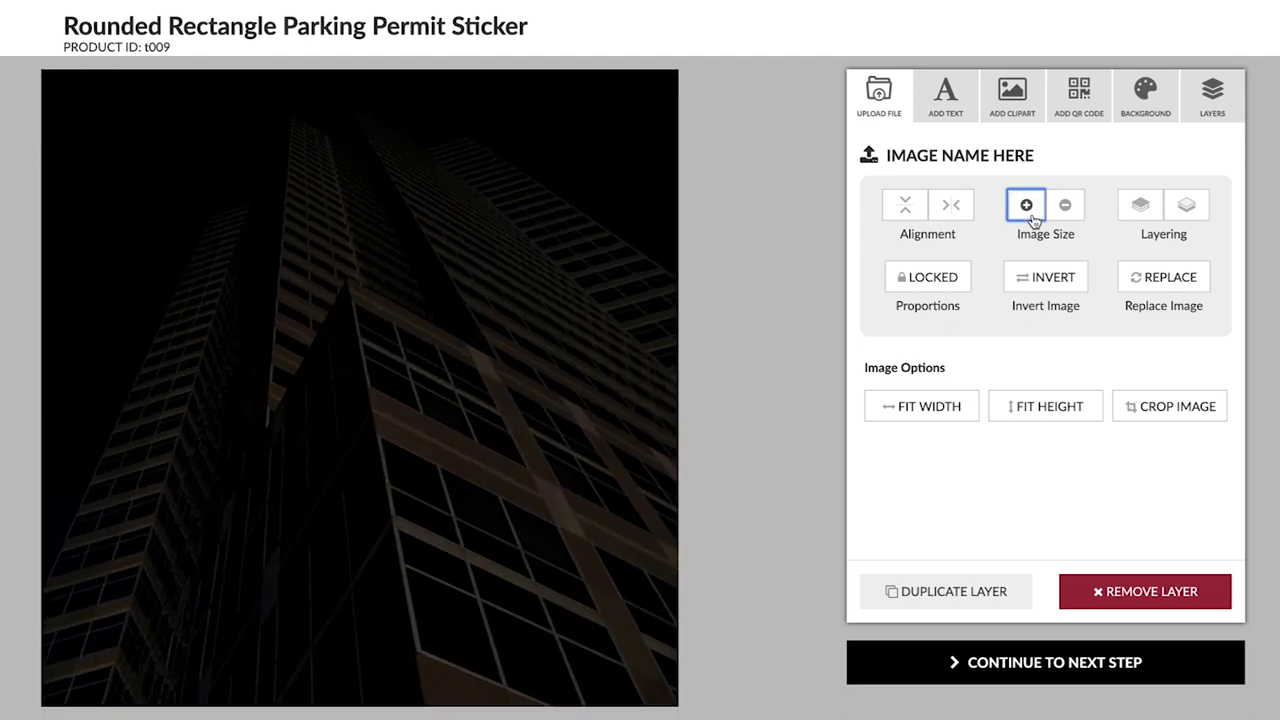
- Move the nakatomi-tower.png layer beneath all other layers, including the rounded rectangle shape, and continue to the product details
{"action": "left_click", "coordinate": [1219, 106]}
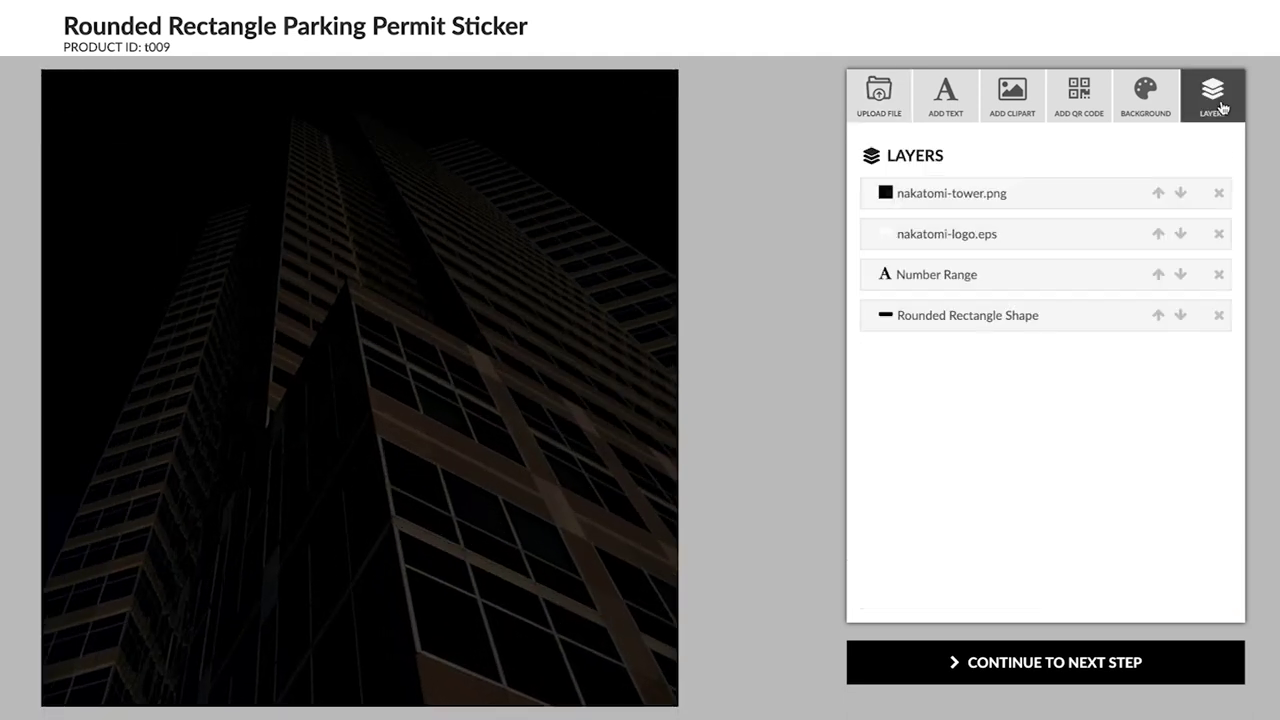
{"action": "left_click", "coordinate": [1181, 193]}
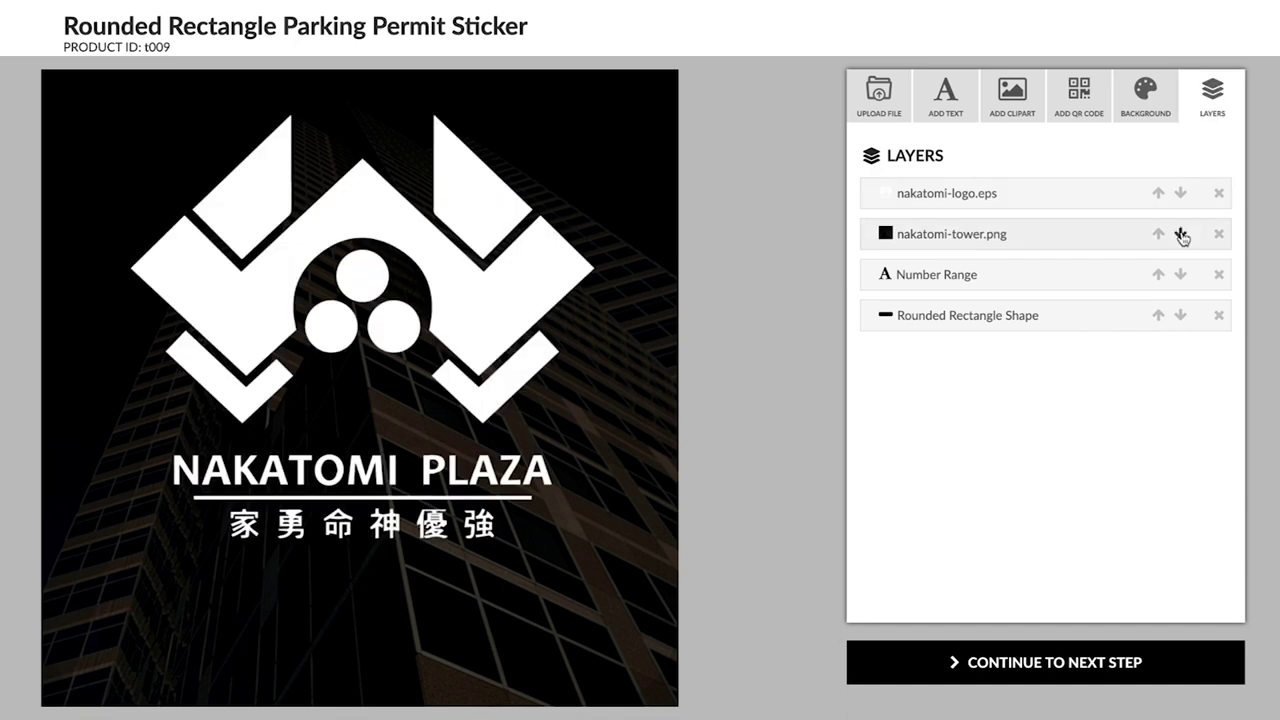
{"action": "left_click", "coordinate": [1180, 234]}
{"action": "left_click", "coordinate": [1180, 274]}
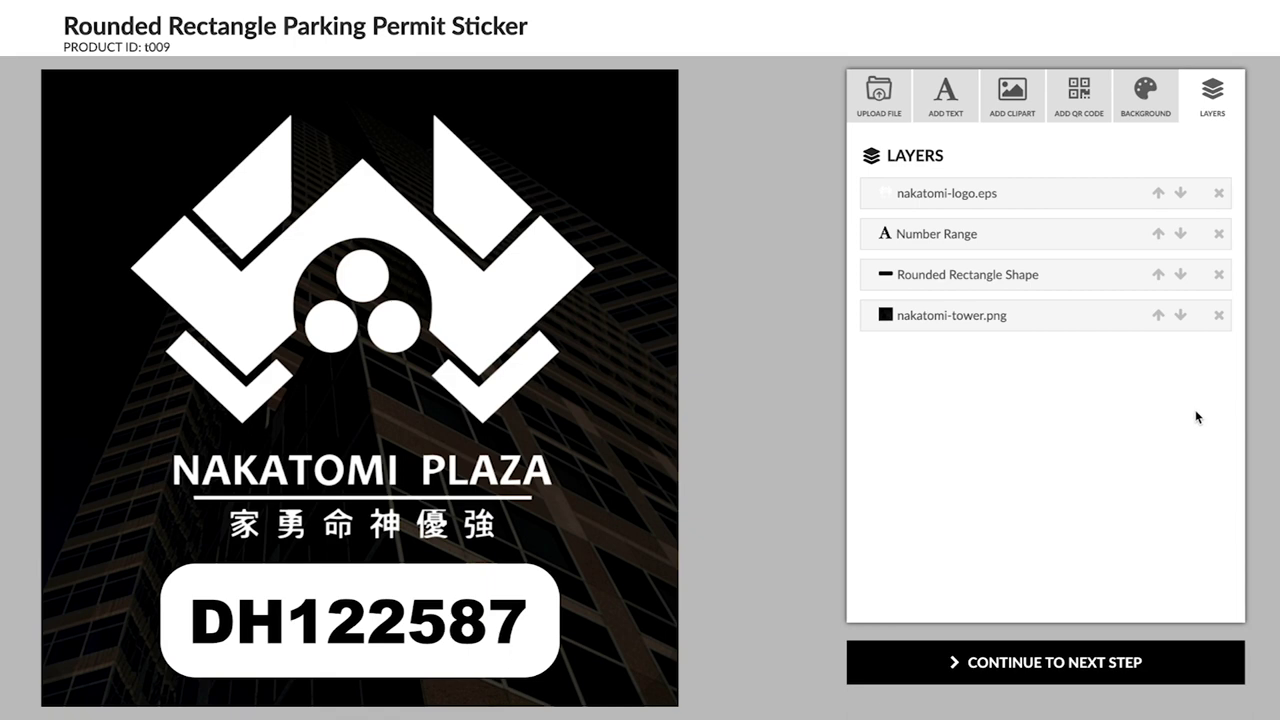
{"action": "left_click", "coordinate": [985, 663]}
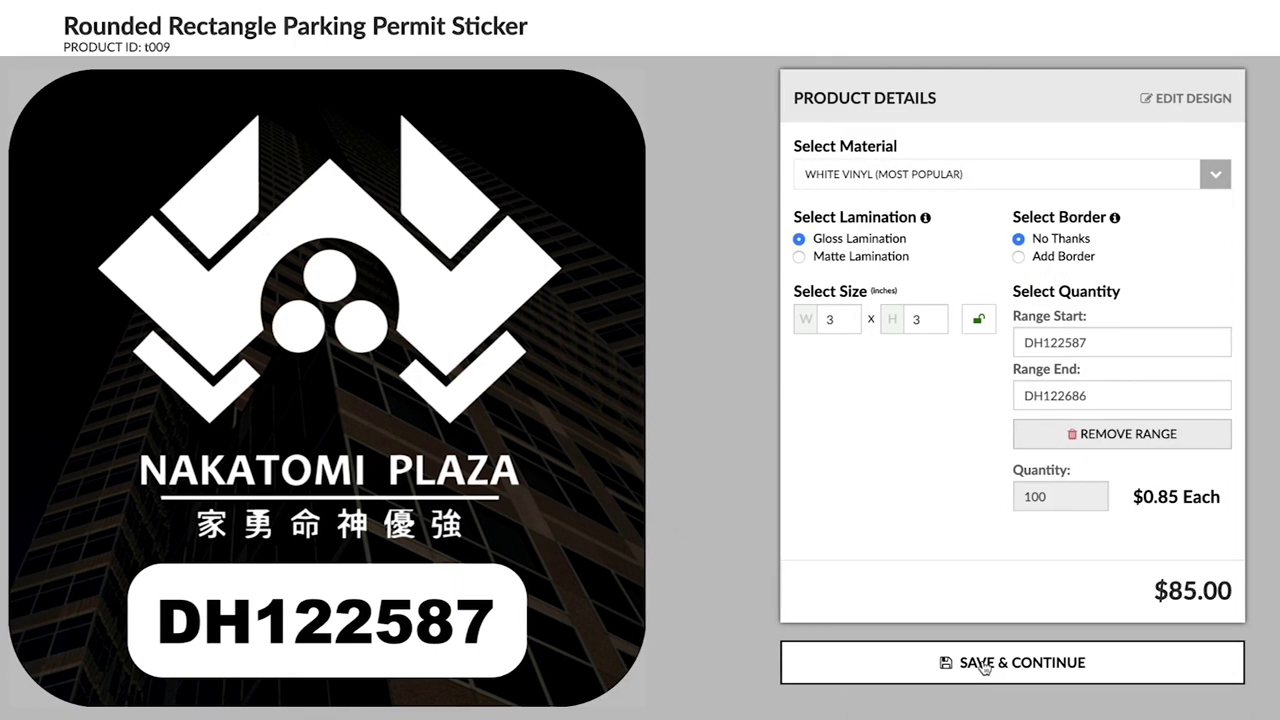